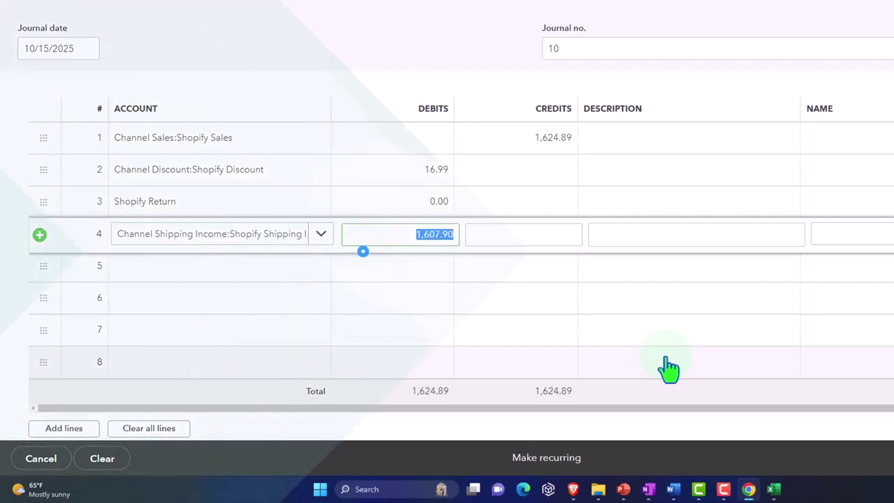
# Enter a credit of 46.56 on the Shopify Shipping Income line in place of the suggested debit
pyautogui.press('Tab')
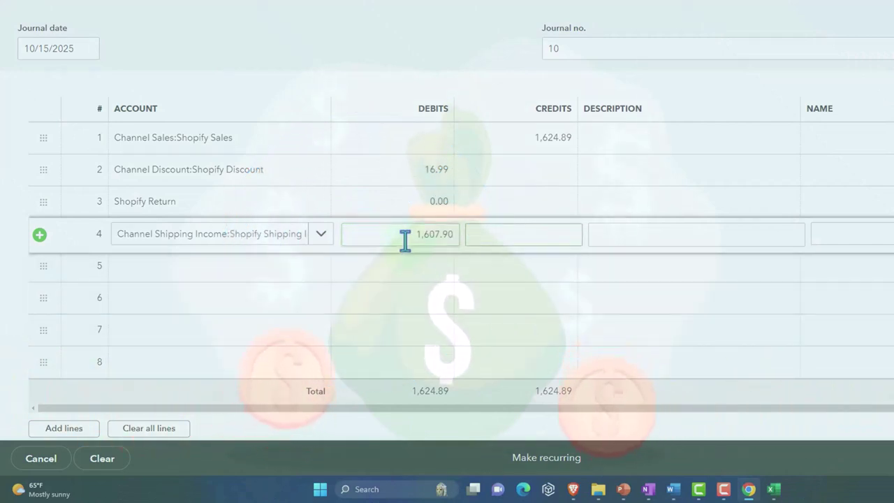
pyautogui.moveTo(405, 235); pyautogui.dragTo(468, 238)
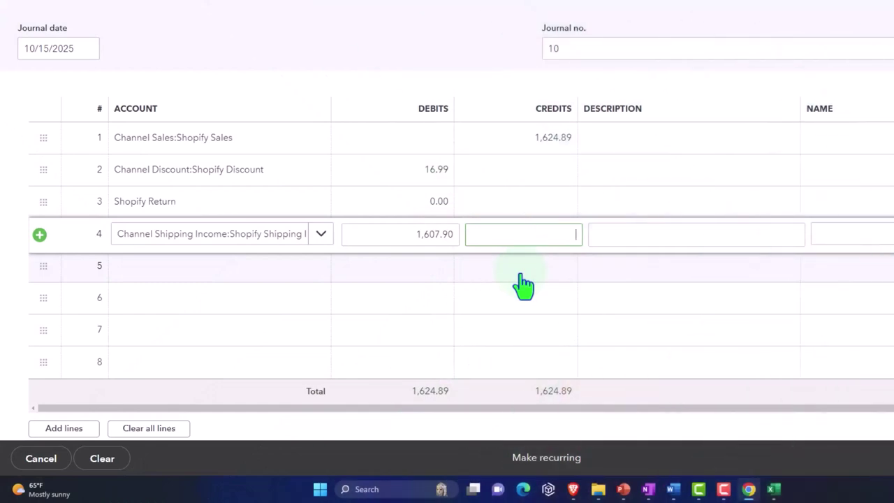
pyautogui.write('.56')
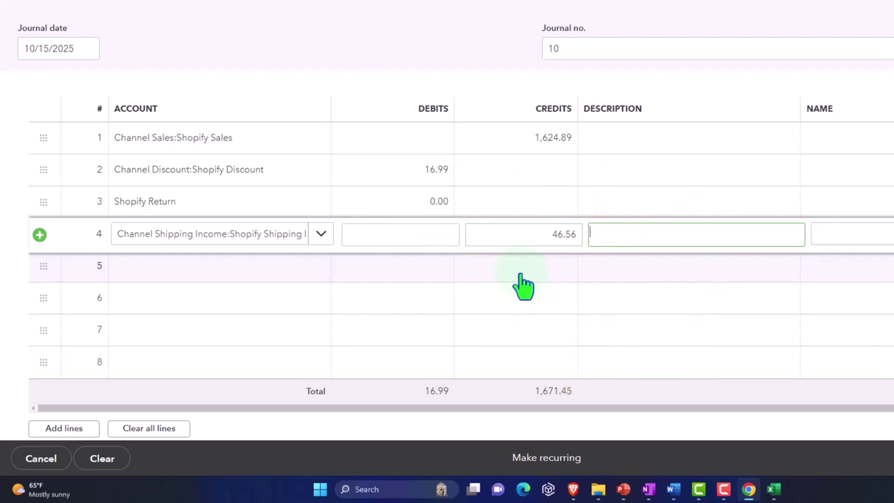
pyautogui.press('Tab')
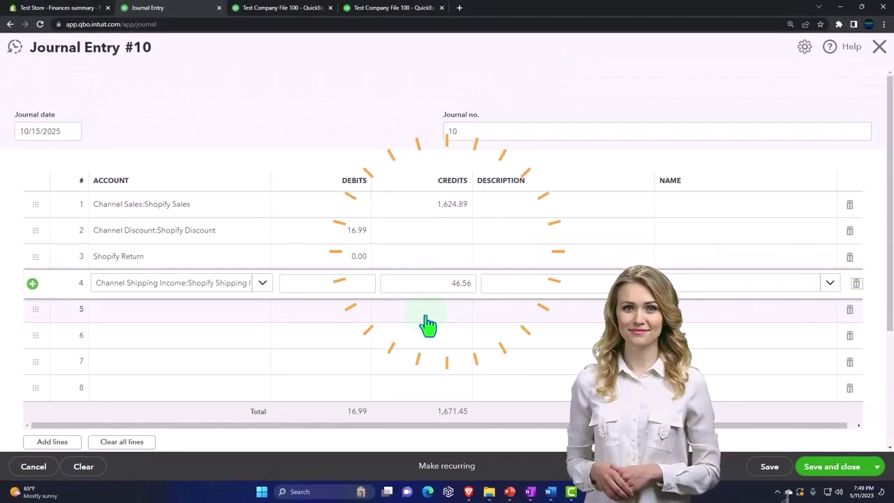
pyautogui.press('Tab')
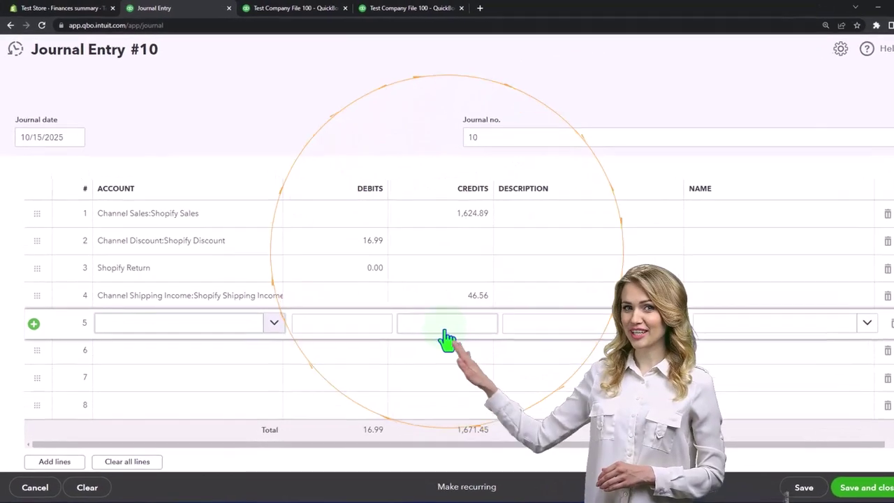
# Set the account on journal line 5 to Sales tax to pay
pyautogui.write('Sales')
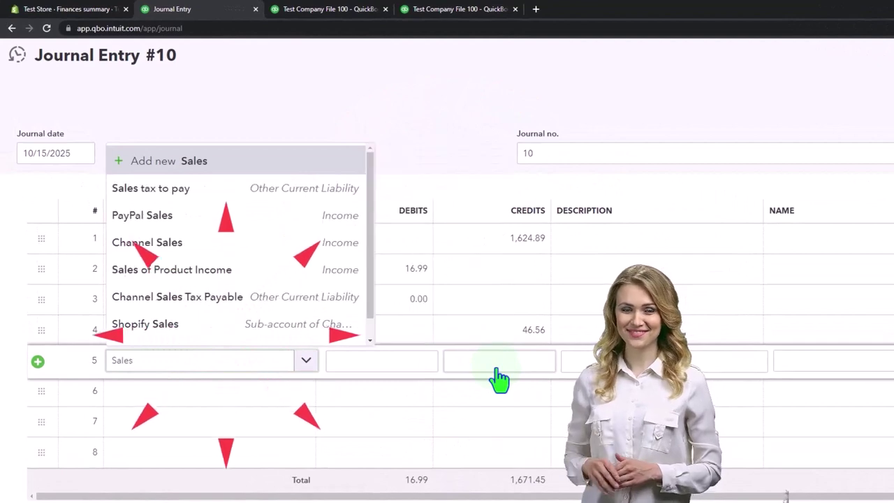
pyautogui.write(' Tax')
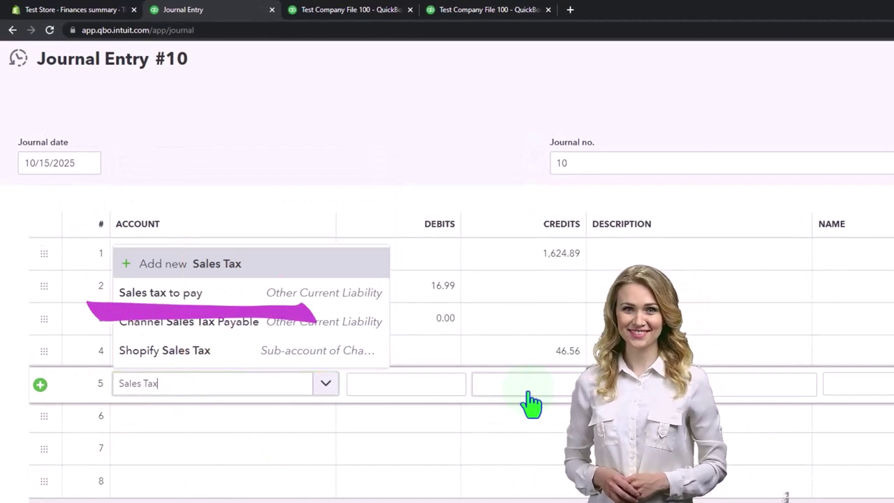
pyautogui.press('Up')
pyautogui.press('Up')
pyautogui.press('Up')
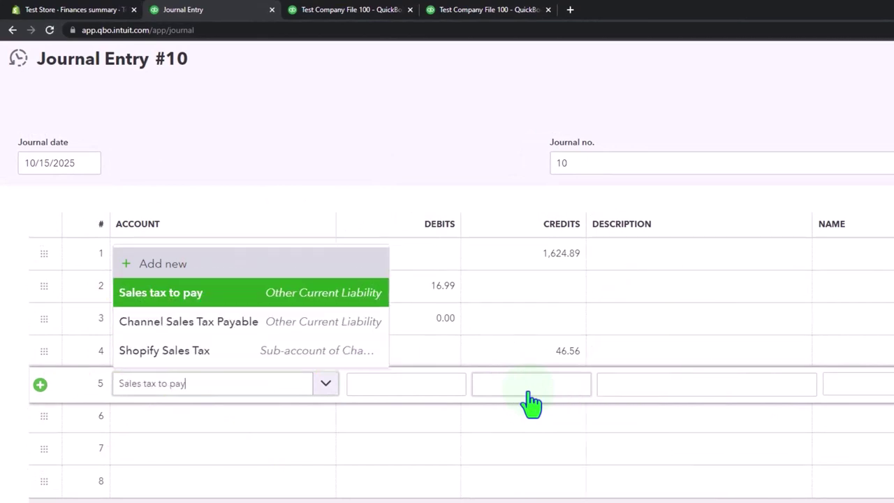
pyautogui.press('Tab')
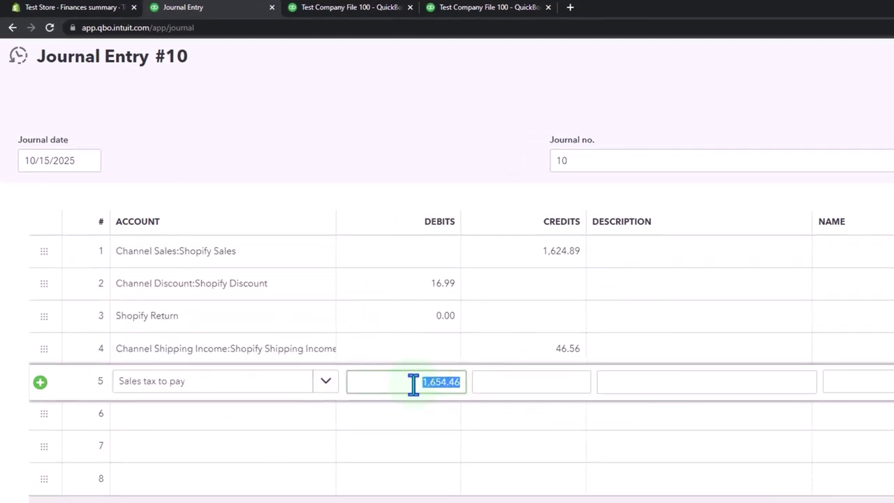
pyautogui.scroll(-2, 331, 314)
pyautogui.click(327, 265)
pyautogui.click(221, 299)
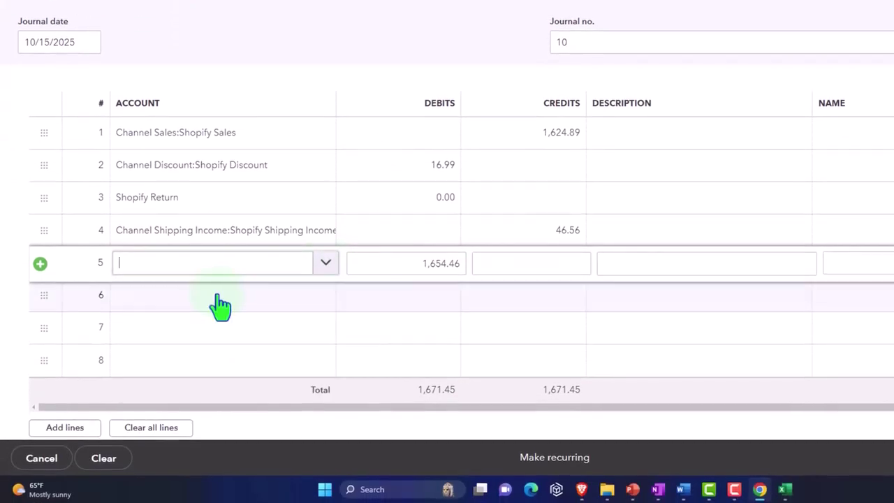
pyautogui.click(497, 78)
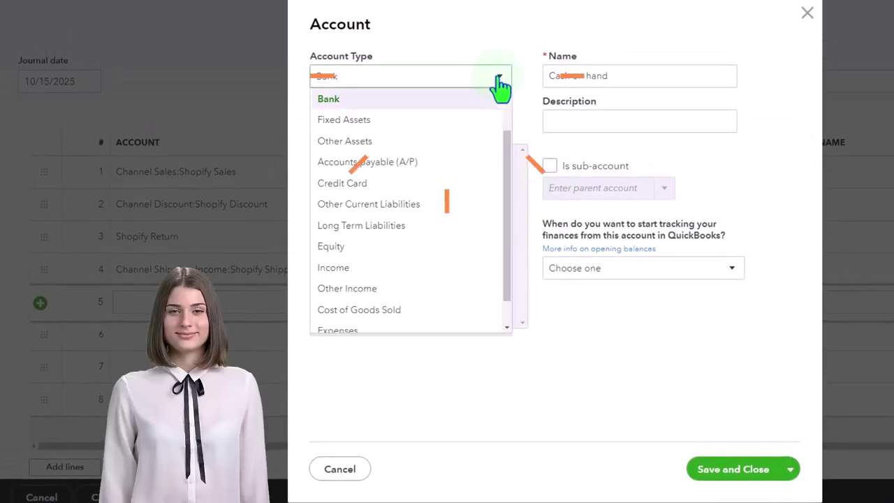
pyautogui.click(443, 213)
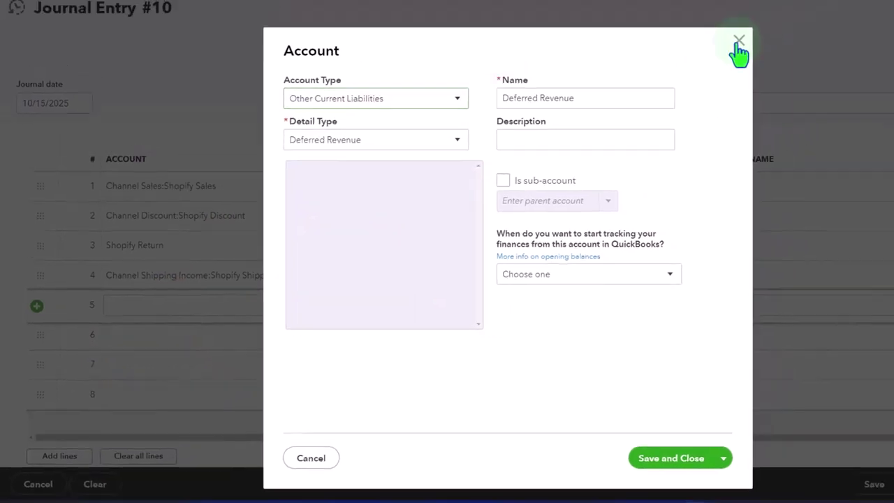
pyautogui.click(807, 14)
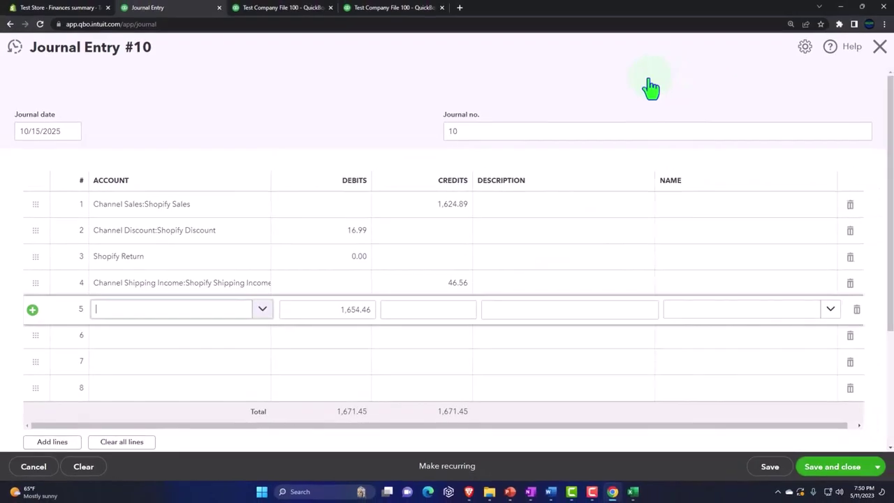
# Fill in journal line 5 with the Sales tax to pay account and a credit of 15.45
pyautogui.click(175, 318)
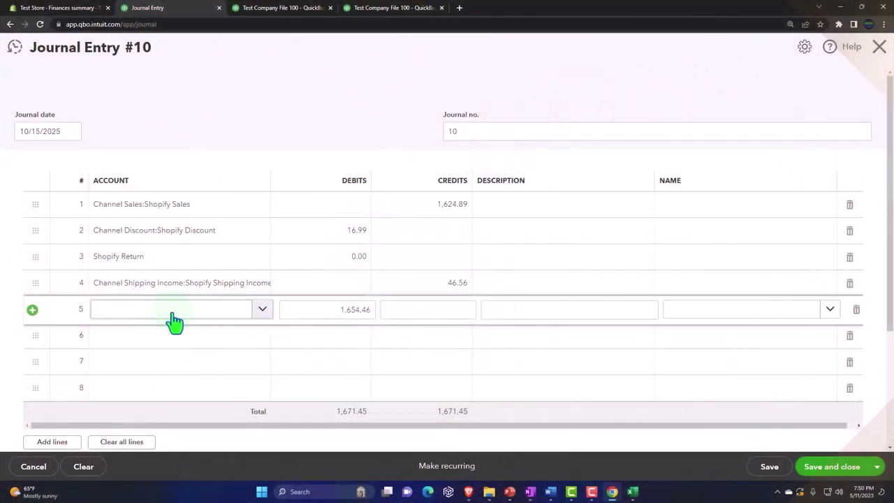
pyautogui.write('S')
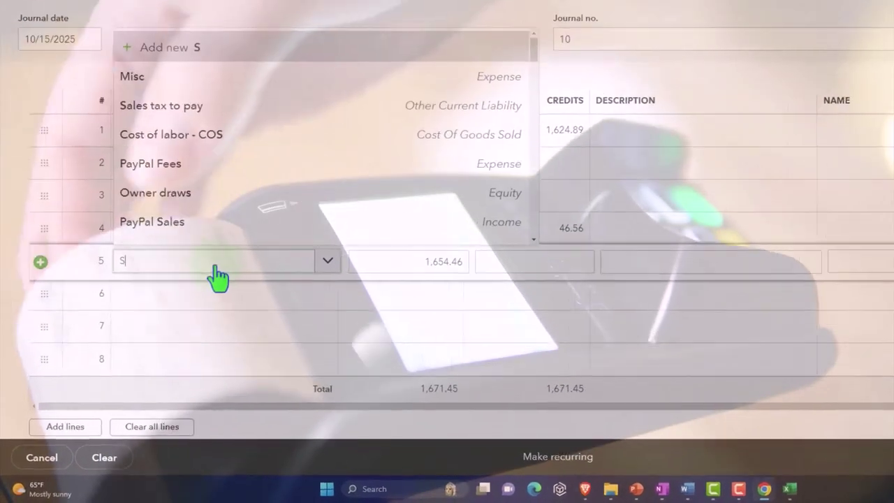
pyautogui.write('a')
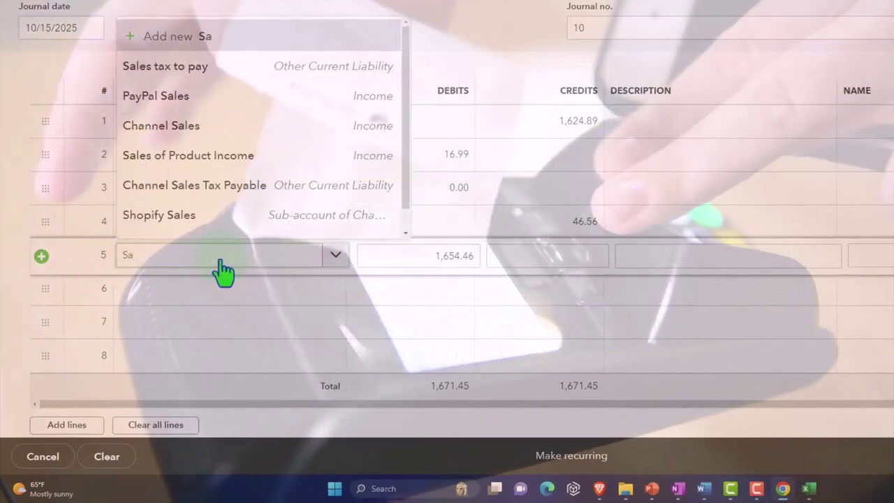
pyautogui.write('les ta')
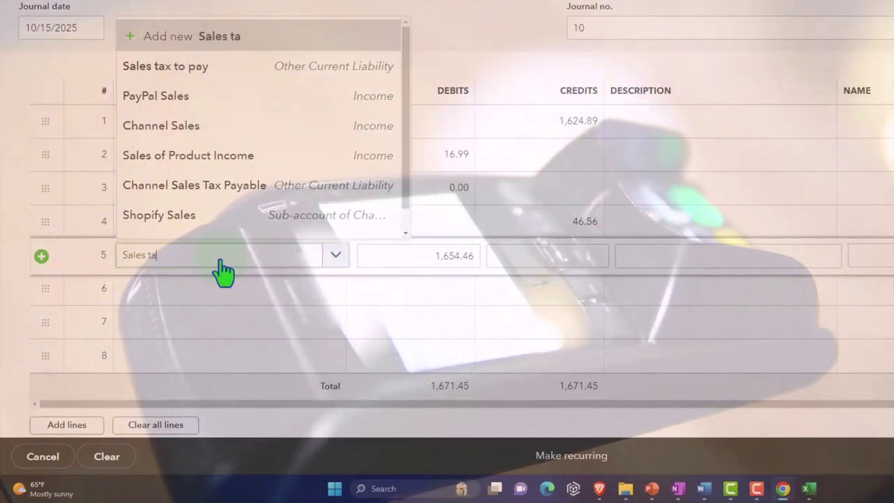
pyautogui.write('x')
pyautogui.click(221, 262)
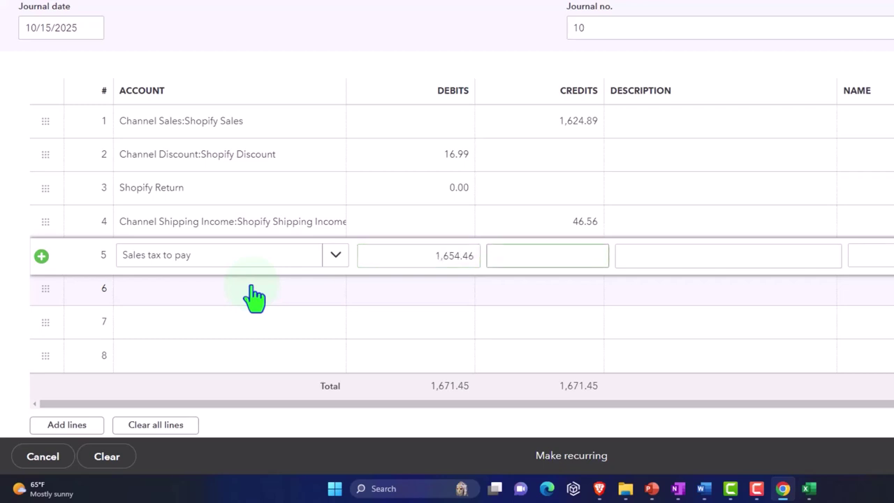
pyautogui.write('15.45')
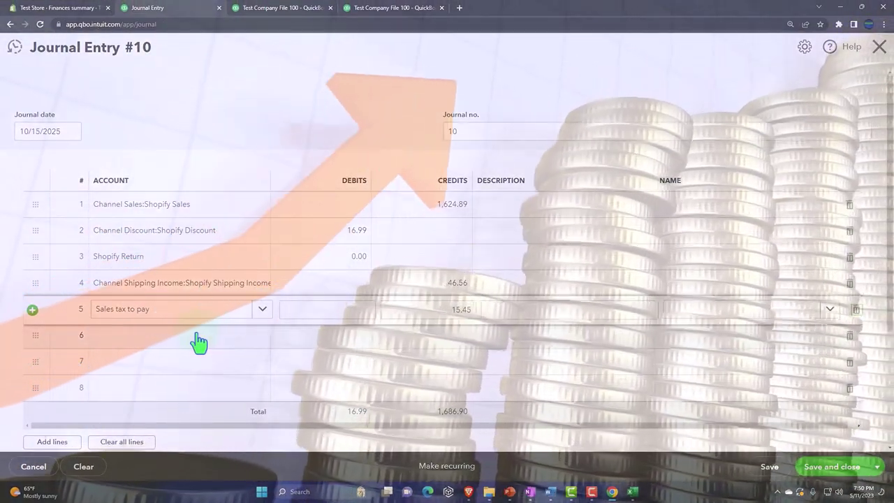
# Start adding a new account named Shopify PayPal Clearing from the account field of journal line 6
pyautogui.click(199, 339)
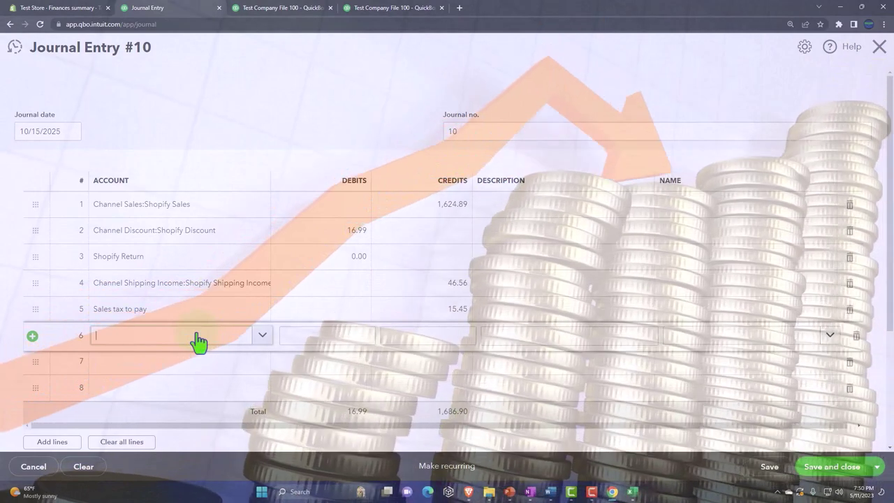
pyautogui.write('Shopi')
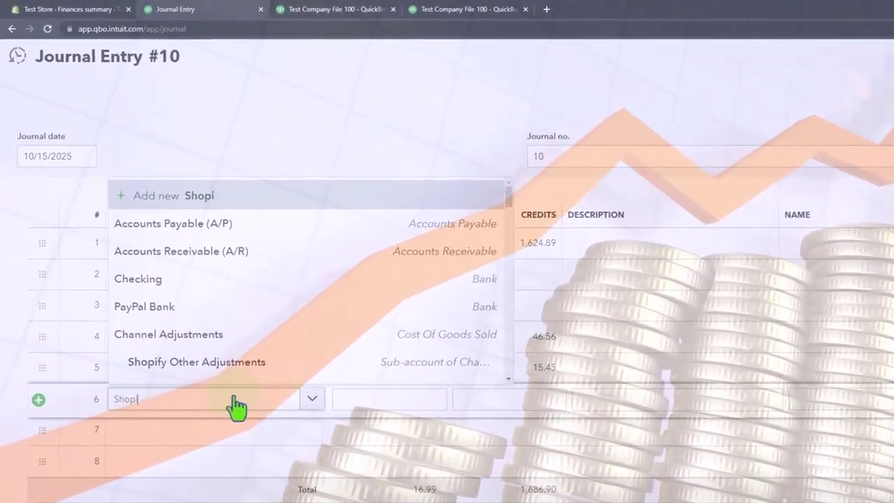
pyautogui.write('fy Pay')
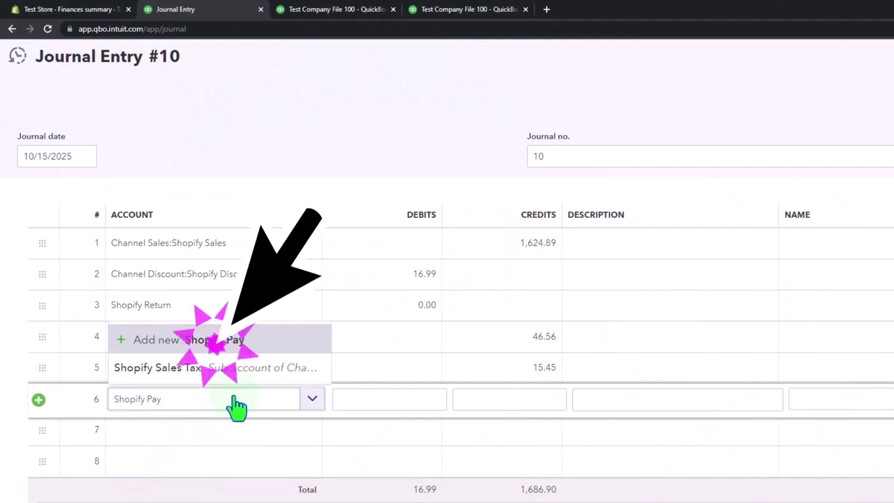
pyautogui.write('Pal Clearing')
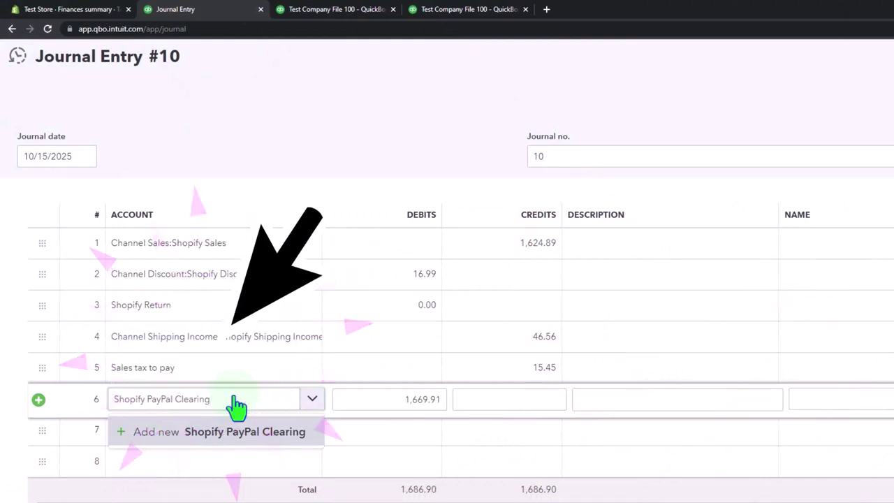
pyautogui.click(236, 406)
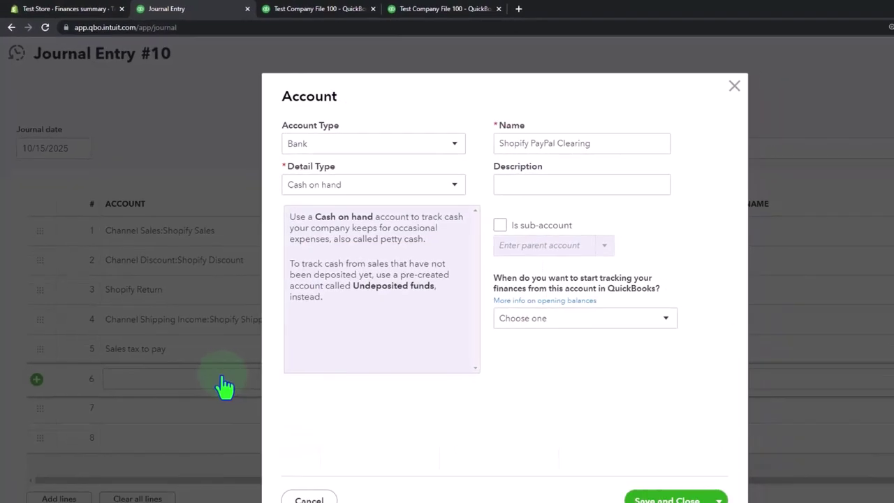
# Set both the account type and the detail type of the new clearing account to Other Current Assets
pyautogui.click(404, 133)
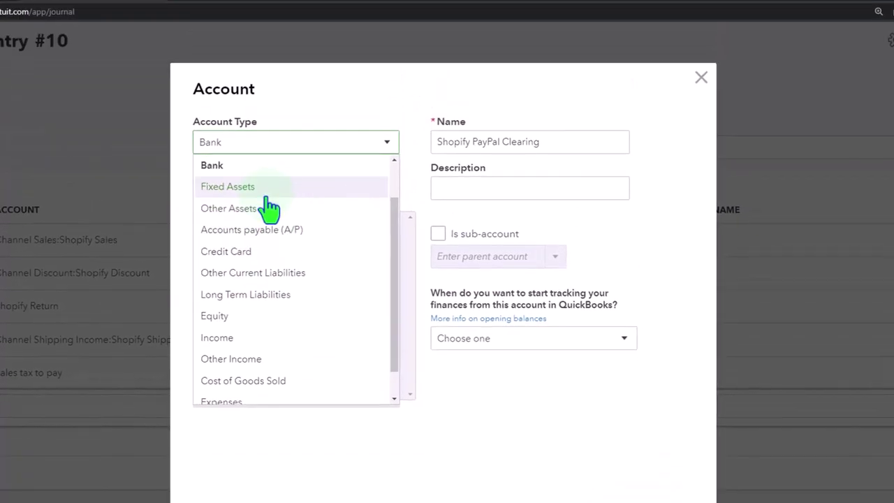
pyautogui.click(269, 77)
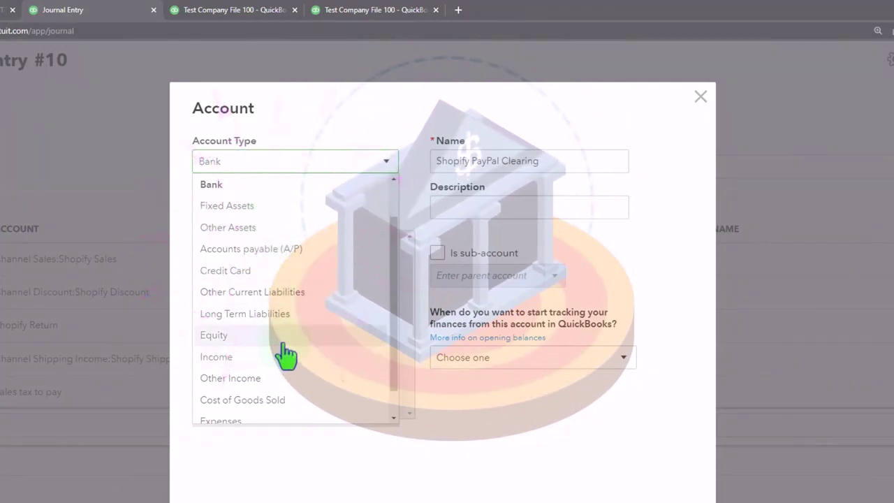
pyautogui.click(285, 297)
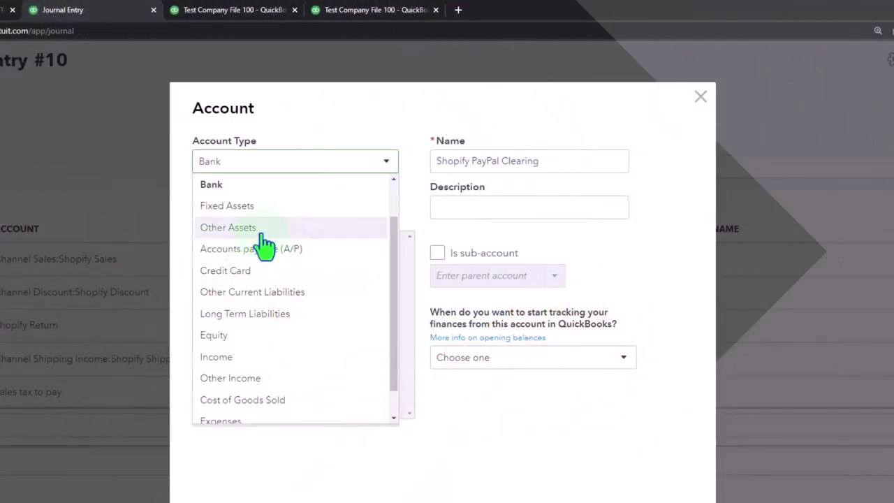
pyautogui.scroll(1, 266, 245)
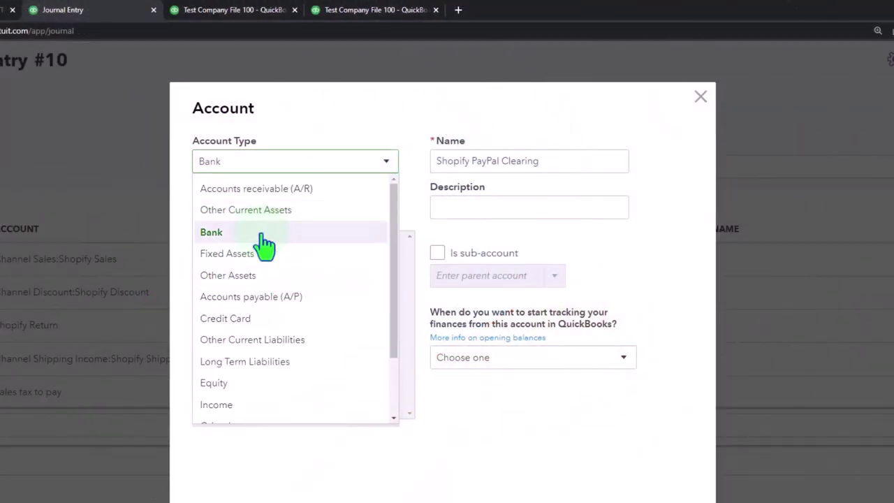
pyautogui.click(253, 213)
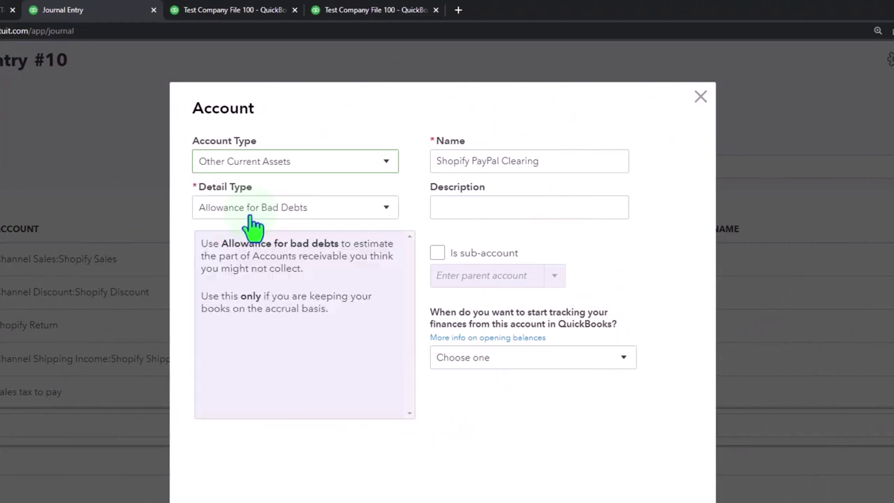
pyautogui.click(293, 209)
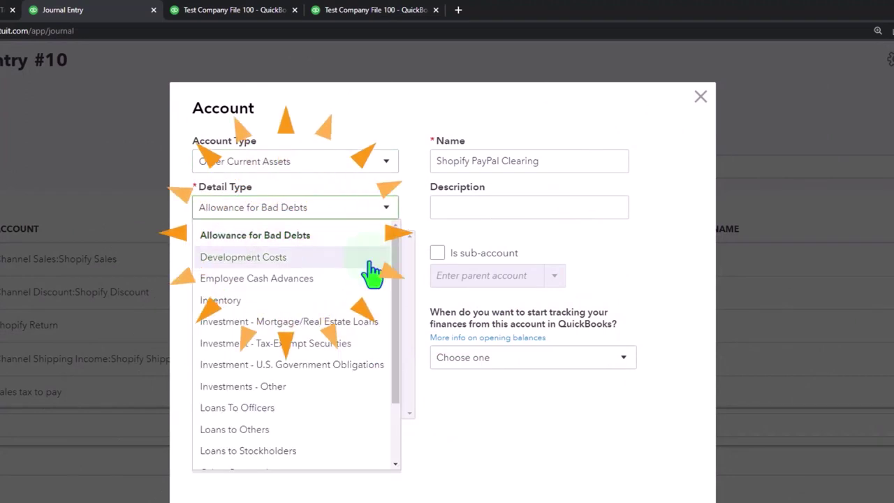
pyautogui.scroll(-3, 321, 401)
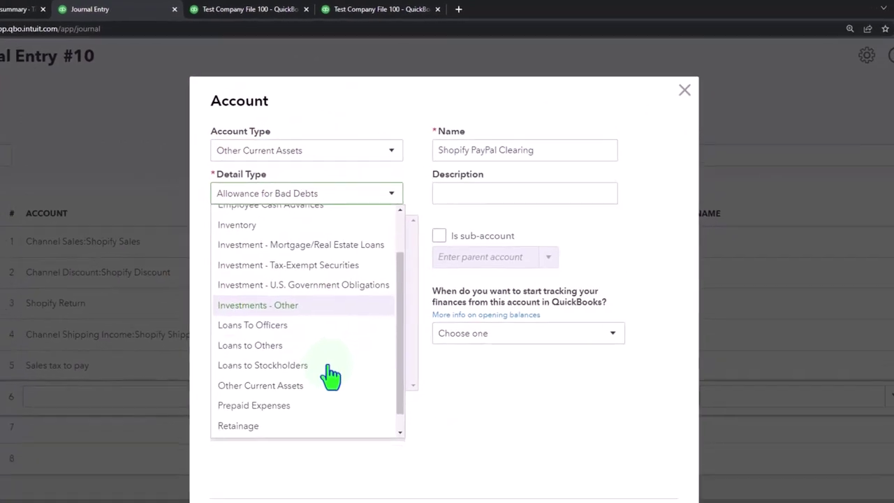
pyautogui.click(295, 400)
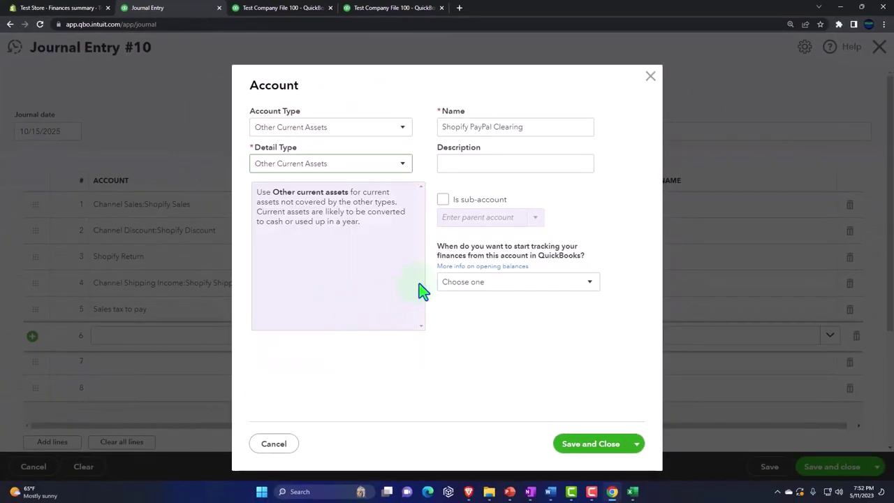
# Save the new Shopify PayPal Clearing account and enter a debit of 1,299.55 for it on line 6
pyautogui.click(587, 444)
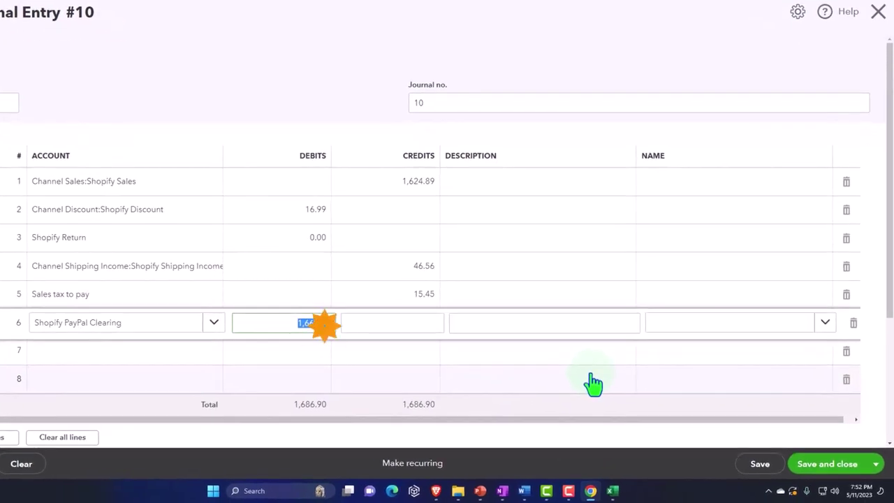
pyautogui.write('1299')
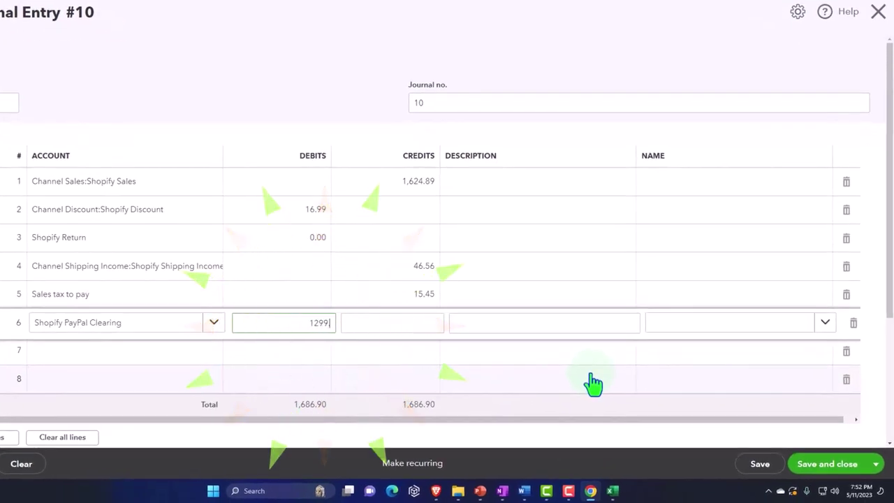
pyautogui.press('Tab')
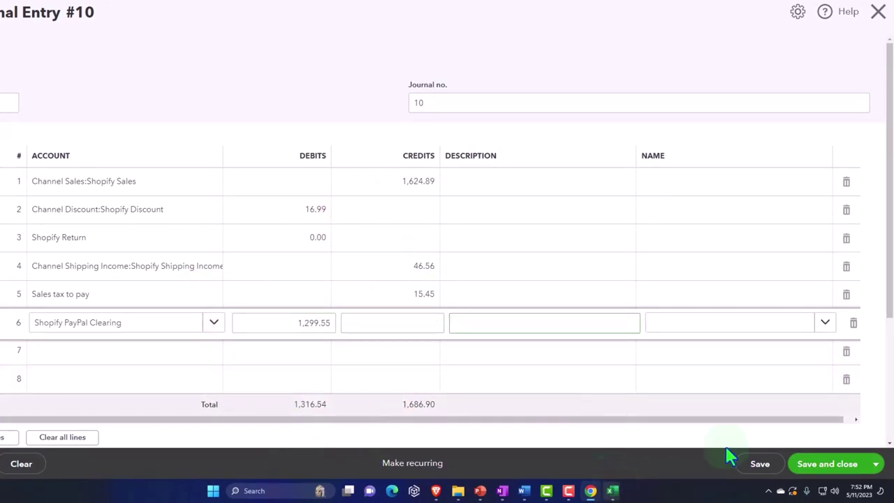
# Switch to the Excel worksheet and examine the payments, payouts and journal entry figures for the remaining lines
pyautogui.click(613, 491)
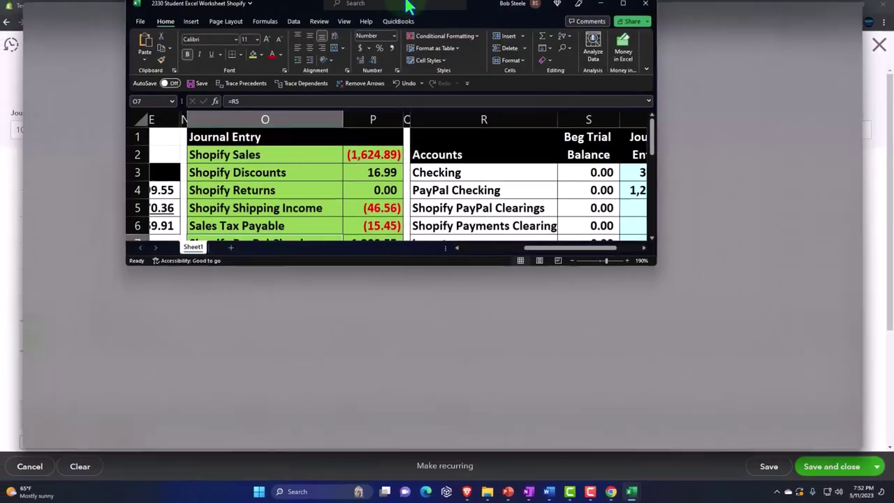
pyautogui.moveTo(409, 7); pyautogui.dragTo(409, 4)
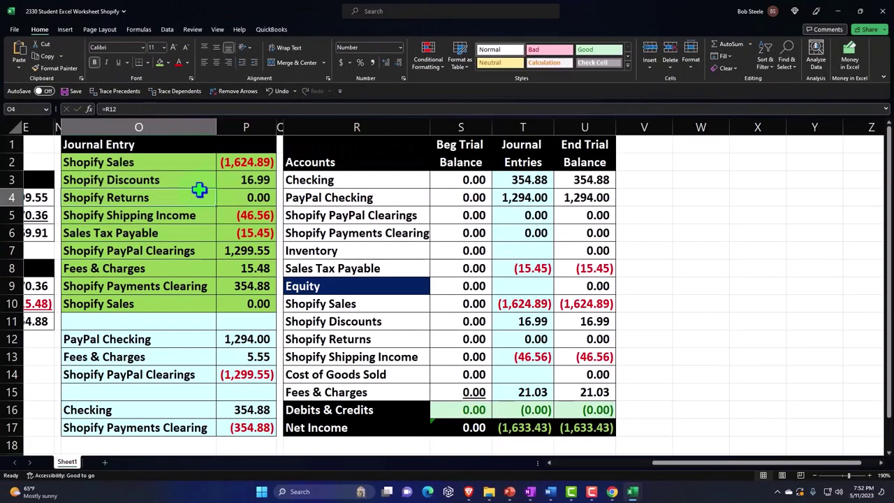
pyautogui.hotkey('ctrl', '[')
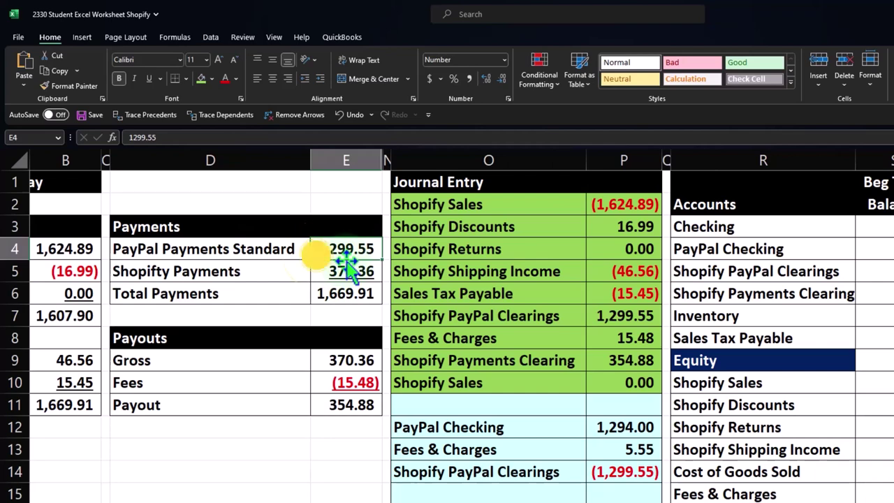
pyautogui.moveTo(380, 7); pyautogui.dragTo(893, 21)
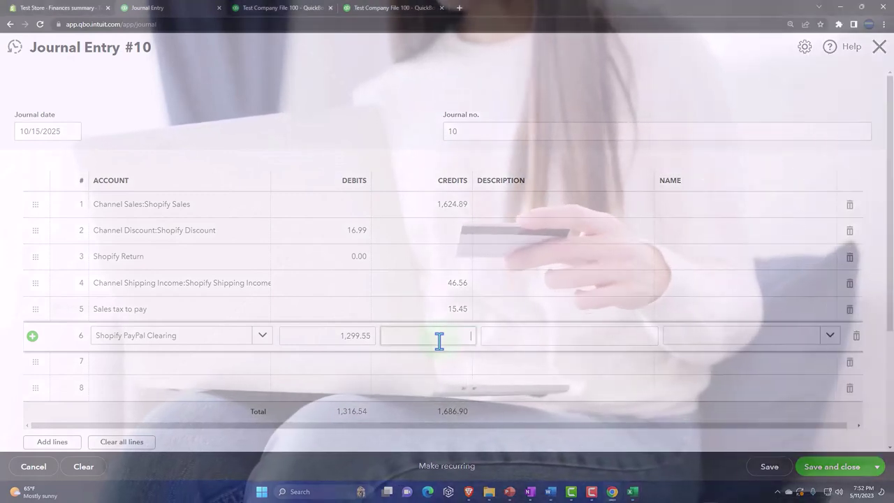
# Back in the QuickBooks journal entry, fill in line 7 with the Fees & Charges account and a debit of 15.48
pyautogui.click(439, 341)
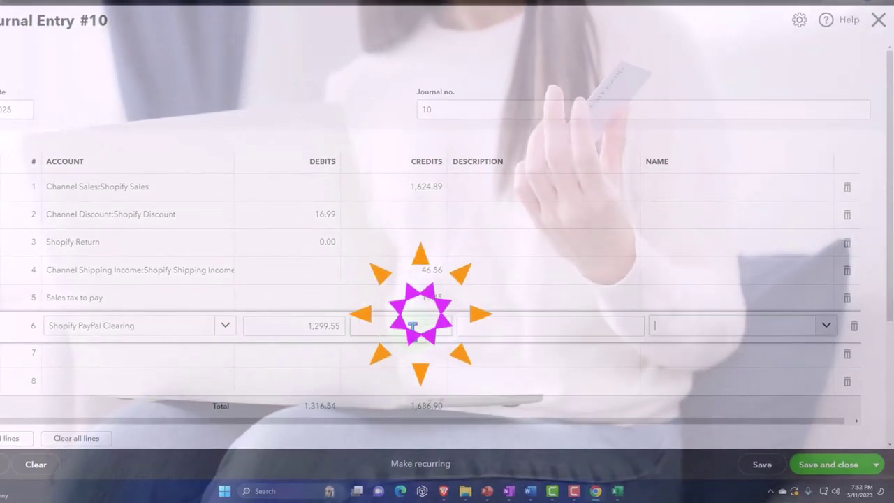
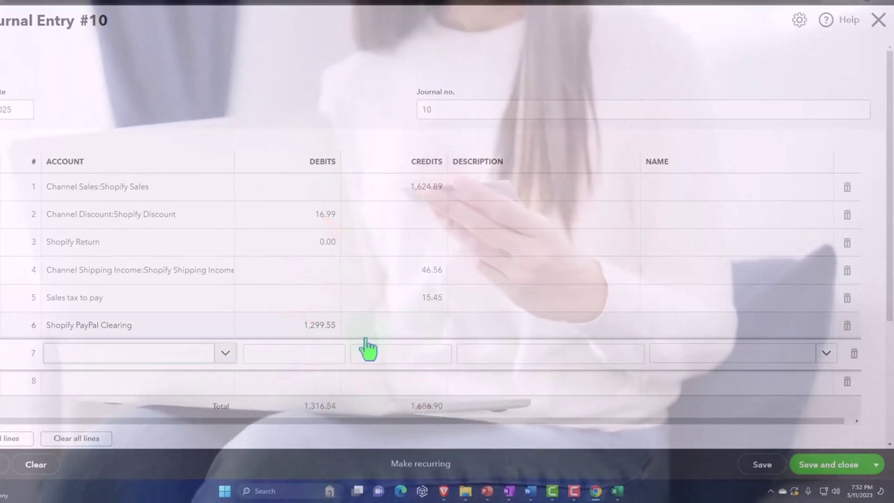
pyautogui.click(136, 353)
pyautogui.write('Fees')
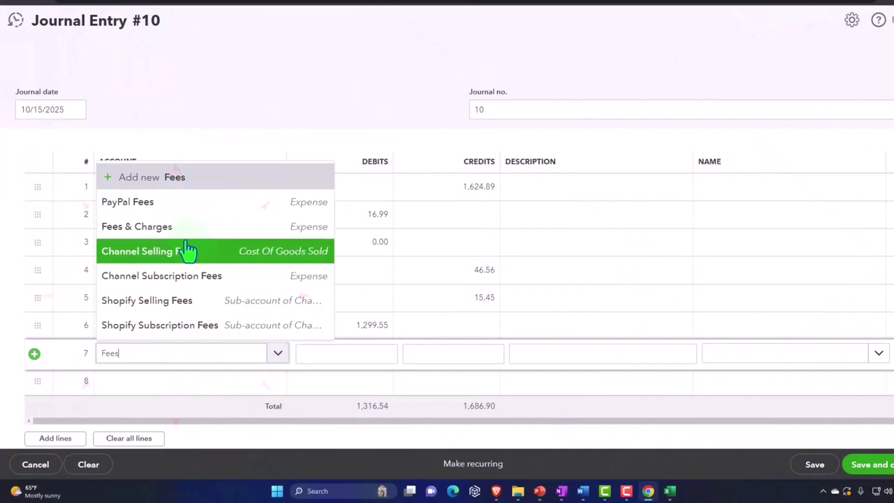
pyautogui.click(178, 239)
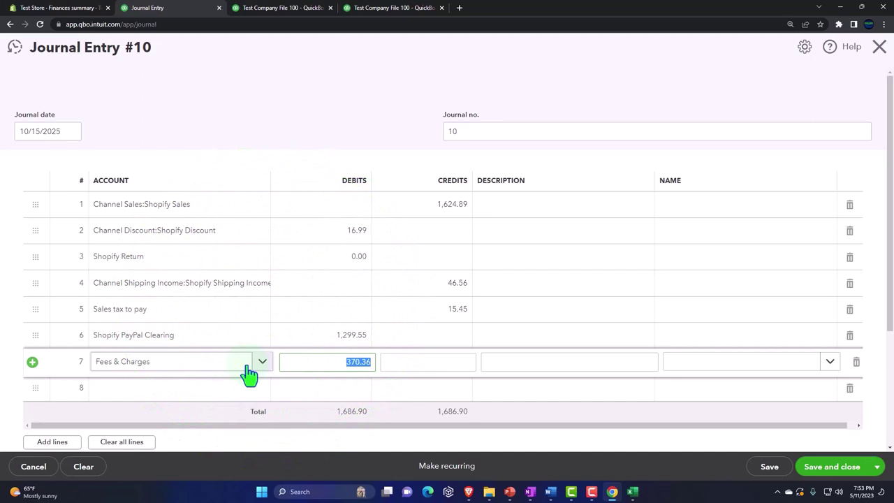
pyautogui.write('5.48')
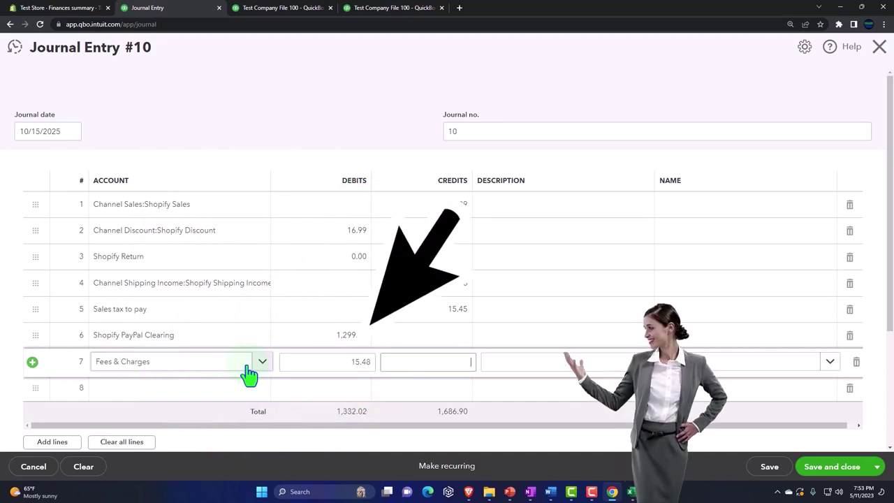
pyautogui.press('Return')
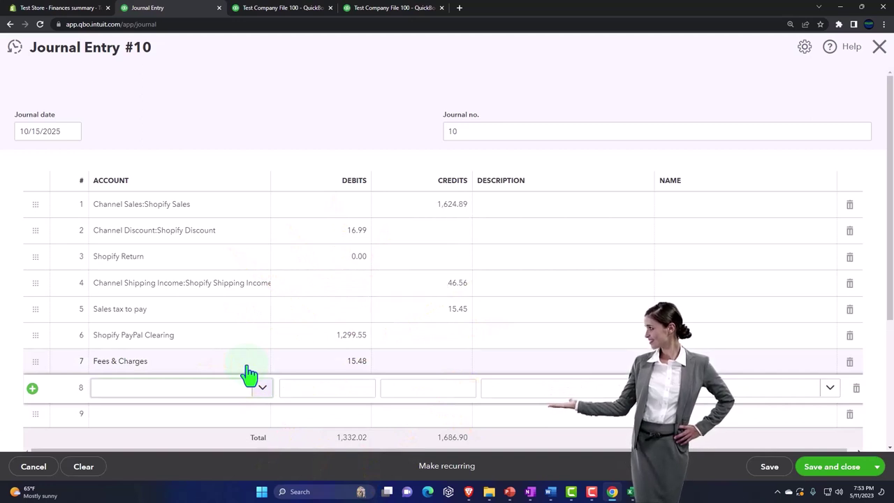
# Start adding a new account named Shopify Payments Clearing from the account field of journal line 8
pyautogui.write('Shopify P')
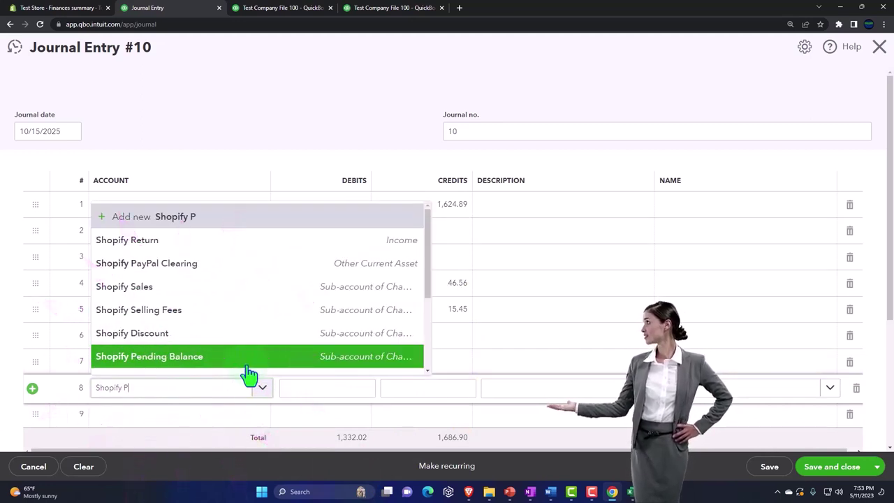
pyautogui.write('ayments Clearing')
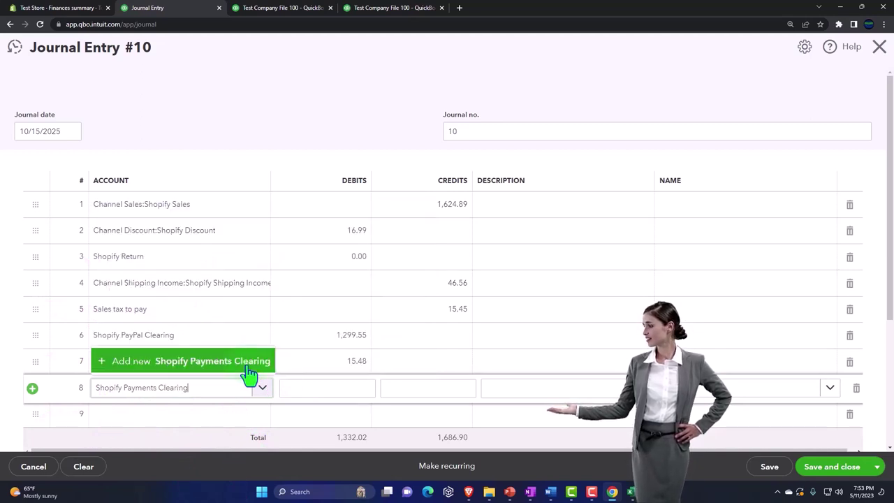
pyautogui.click(249, 374)
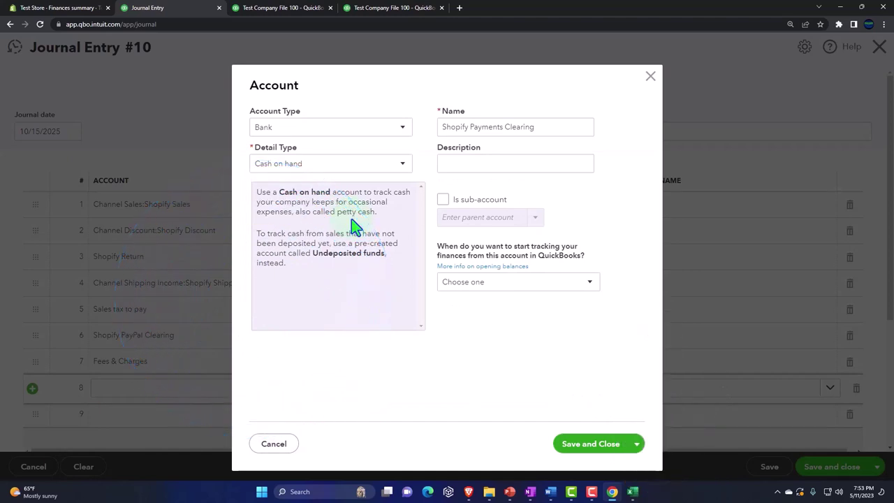
# Set both the account type and detail type of the Shopify Payments Clearing account to Other Current Assets and save the account
pyautogui.click(398, 131)
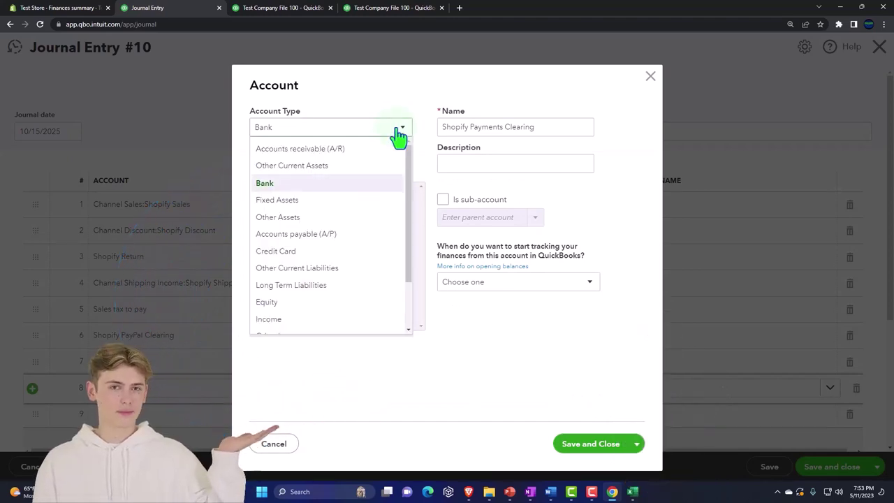
pyautogui.click(351, 165)
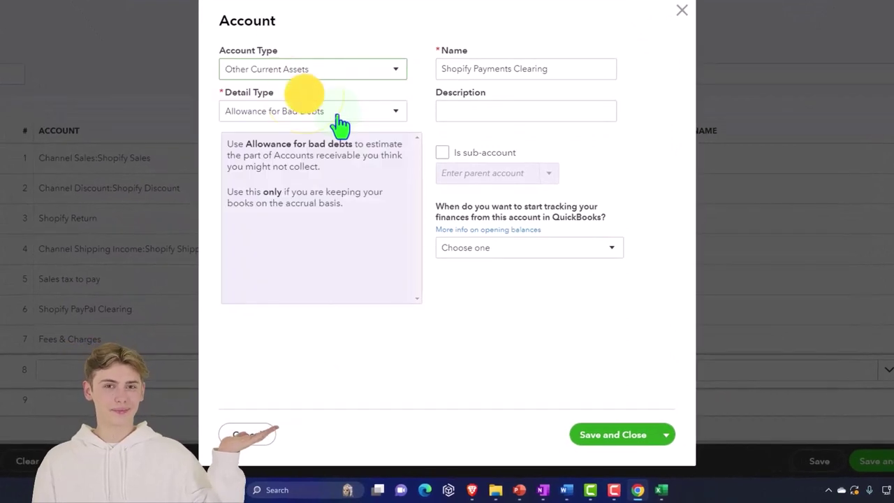
pyautogui.click(340, 123)
pyautogui.scroll(-2, 340, 218)
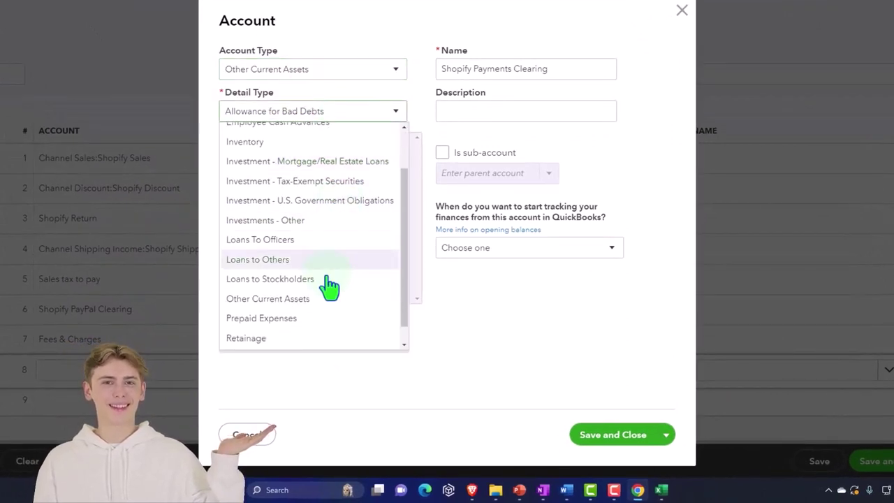
pyautogui.click(322, 298)
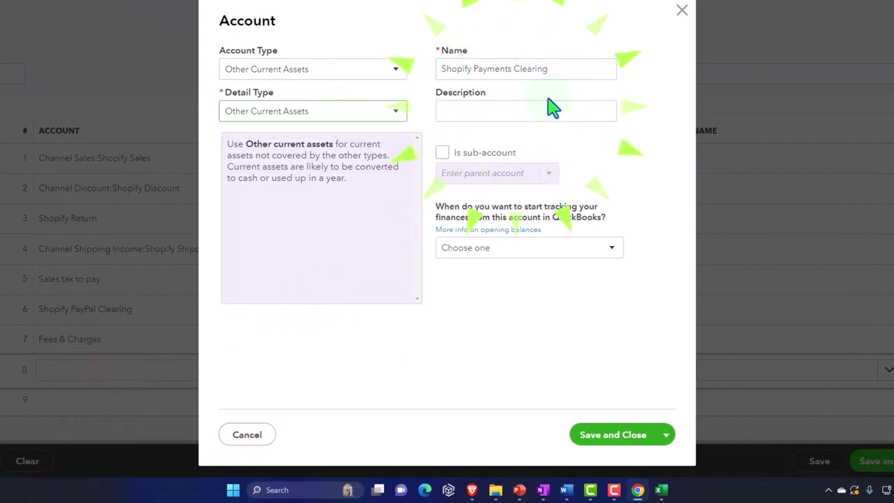
pyautogui.click(601, 433)
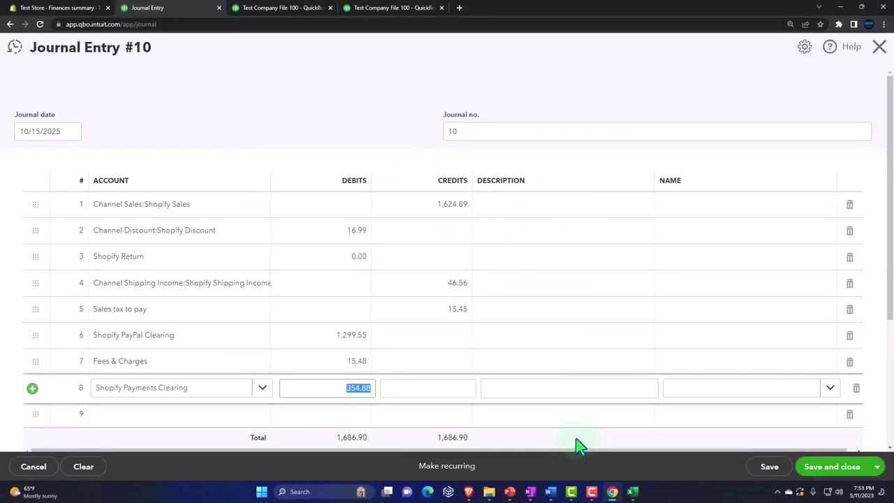
# Compare line 8's debit with the payout amount in the Excel worksheet and return to the QuickBooks journal entry
pyautogui.hotkey('alt', 'Tab')
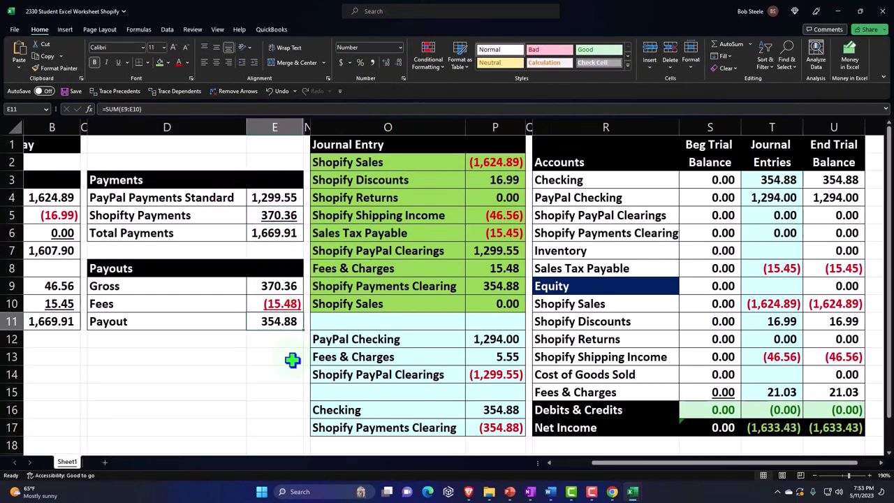
pyautogui.hotkey('alt', 'Tab')
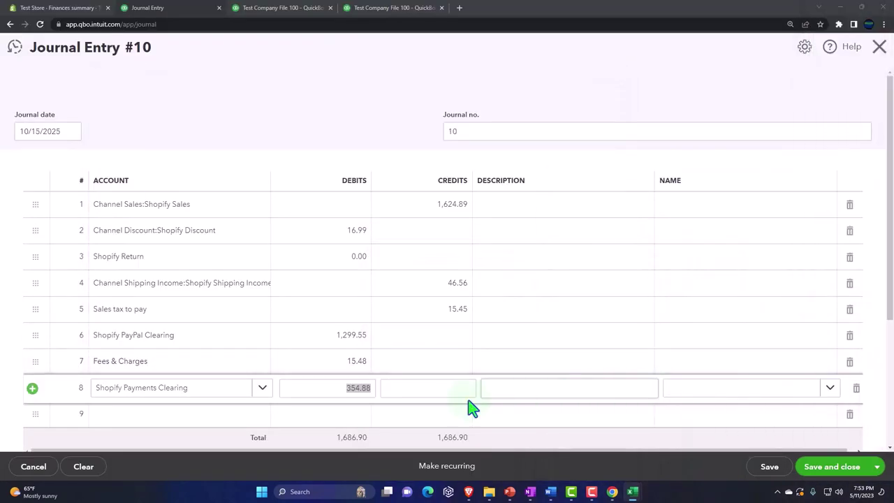
pyautogui.click(340, 395)
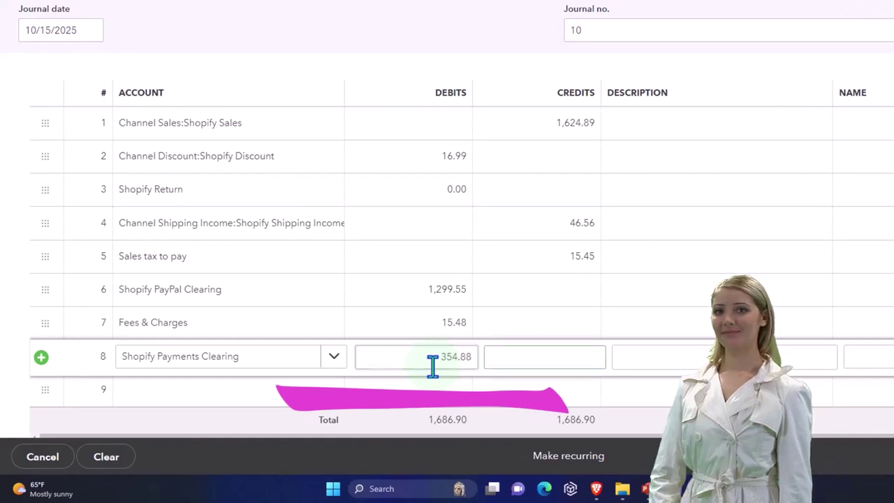
pyautogui.press('Tab')
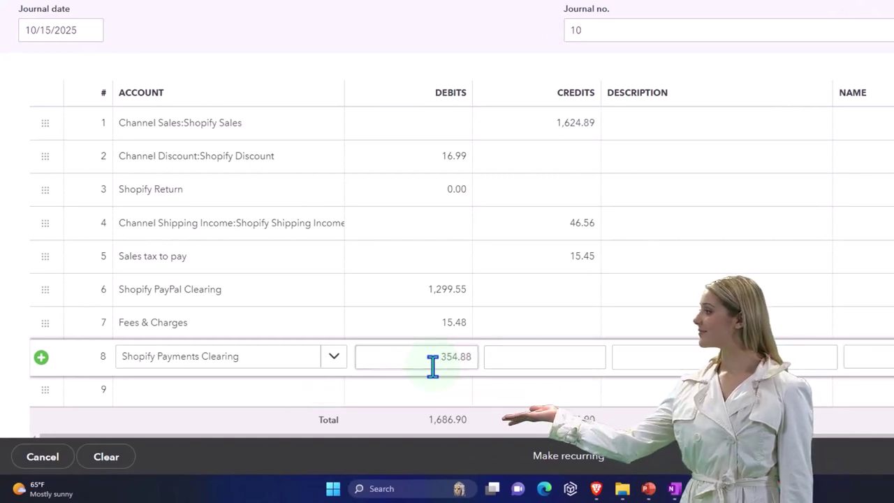
# Fill in journal line 9 with the Channel Sales:Shopify Sales account and a debit of 0.00
pyautogui.press('Tab')
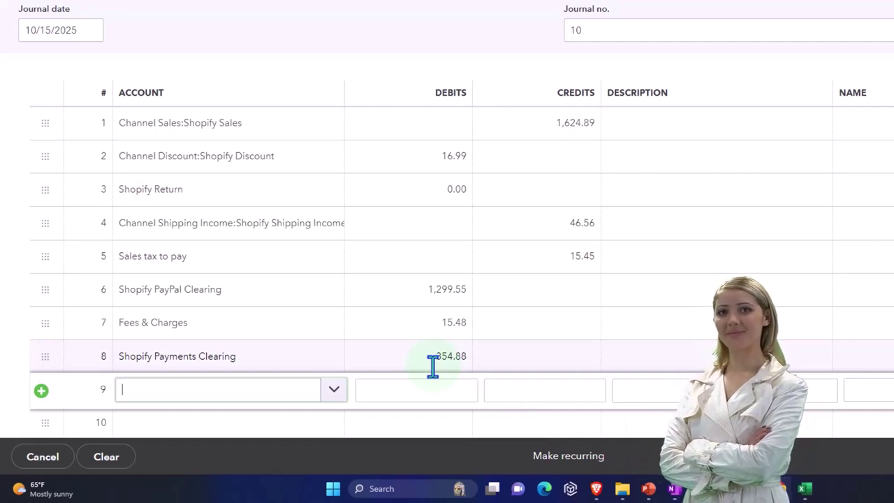
pyautogui.write('Sho')
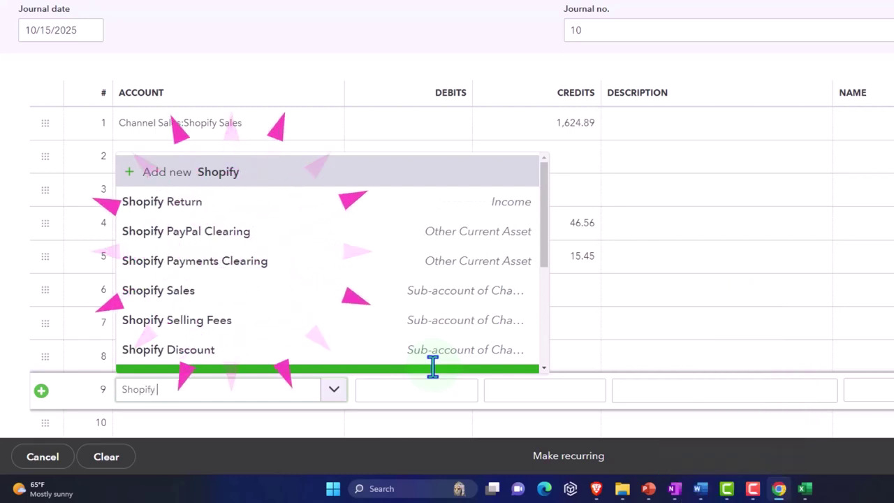
pyautogui.write('pify sales')
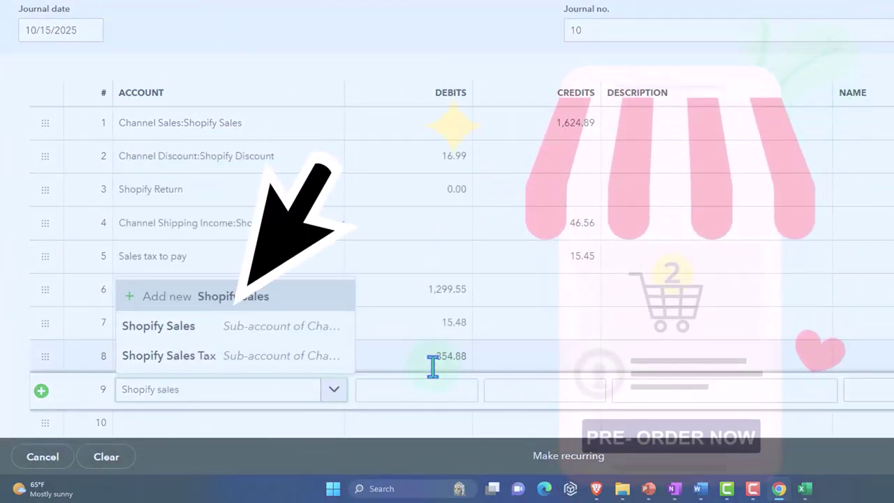
pyautogui.click(242, 326)
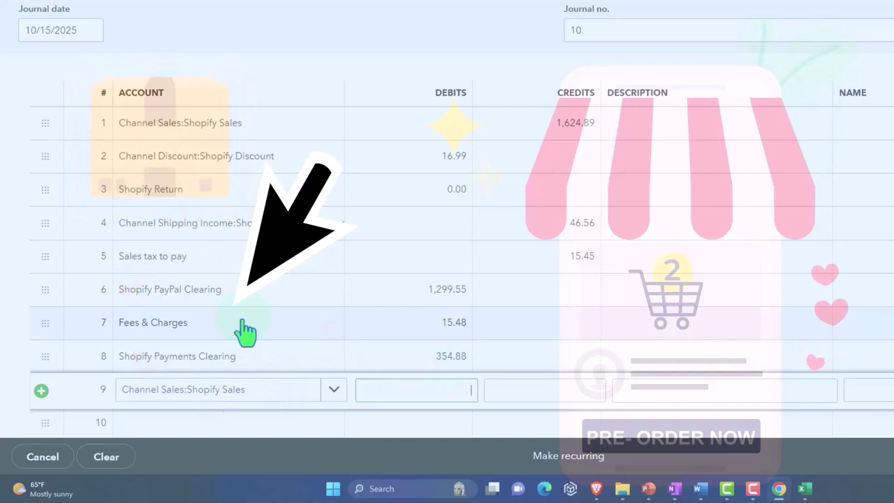
pyautogui.press('Tab')
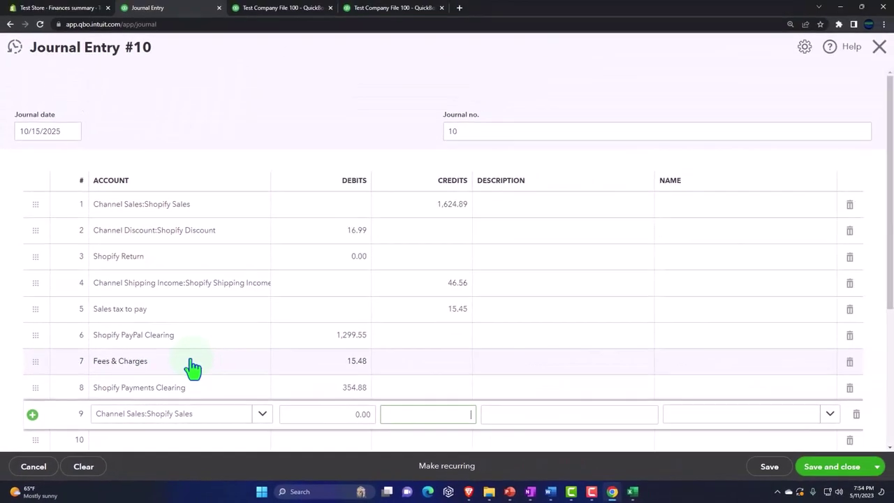
# Compare the journal entry's debit and credit totals with the journal entry block in the Excel worksheet
pyautogui.scroll(-1, 286, 332)
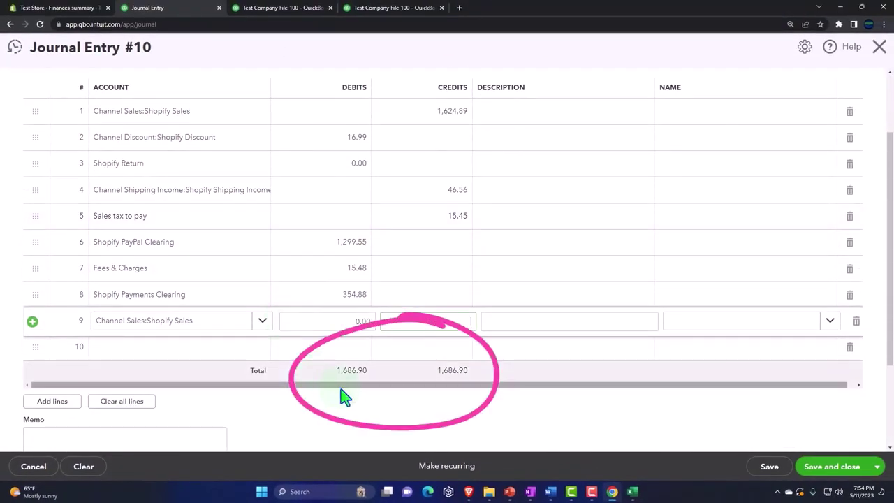
pyautogui.hotkey('alt', 'Tab')
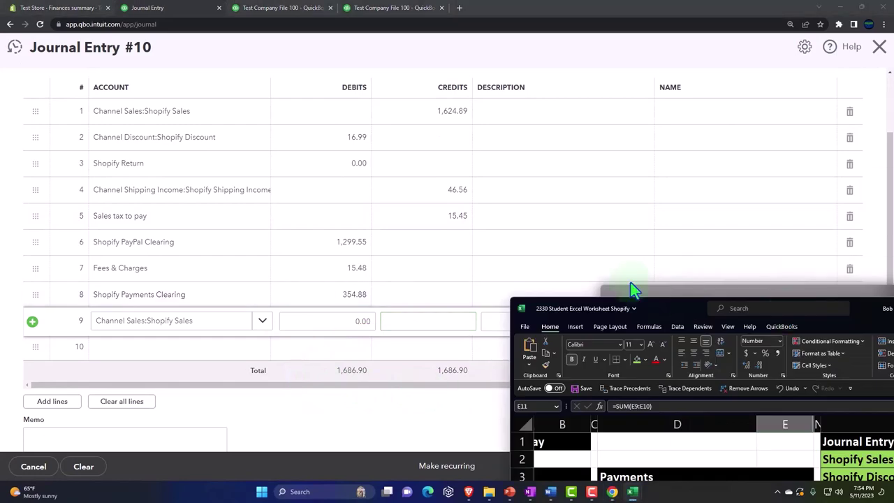
pyautogui.moveTo(502, 162); pyautogui.dragTo(493, 286)
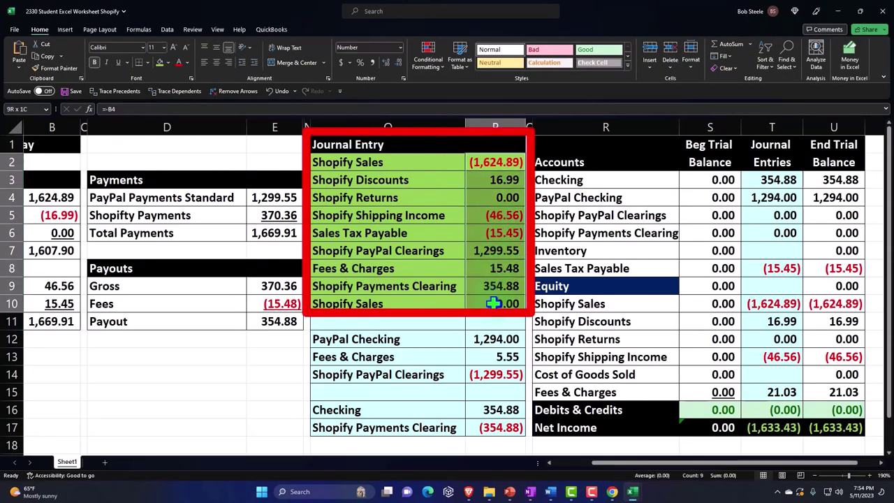
pyautogui.click(837, 12)
pyautogui.scroll(1, 546, 180)
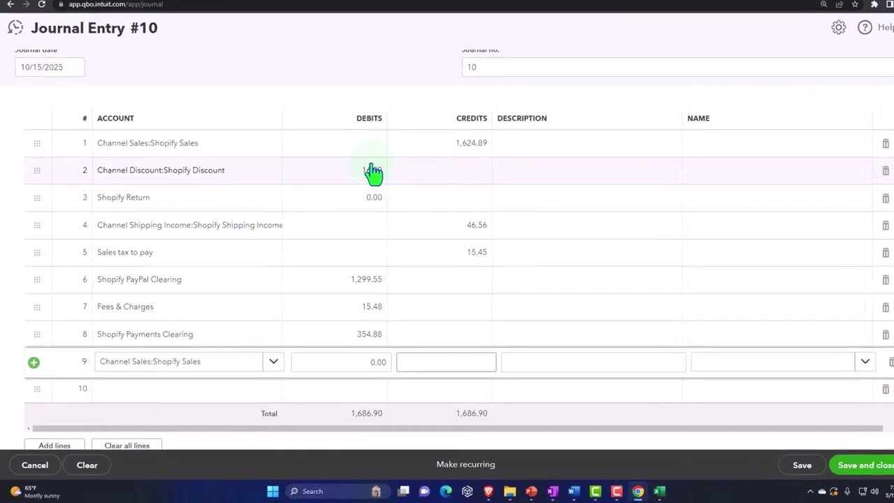
# Review the journal lines a final time and save and close the journal entry
pyautogui.click(373, 137)
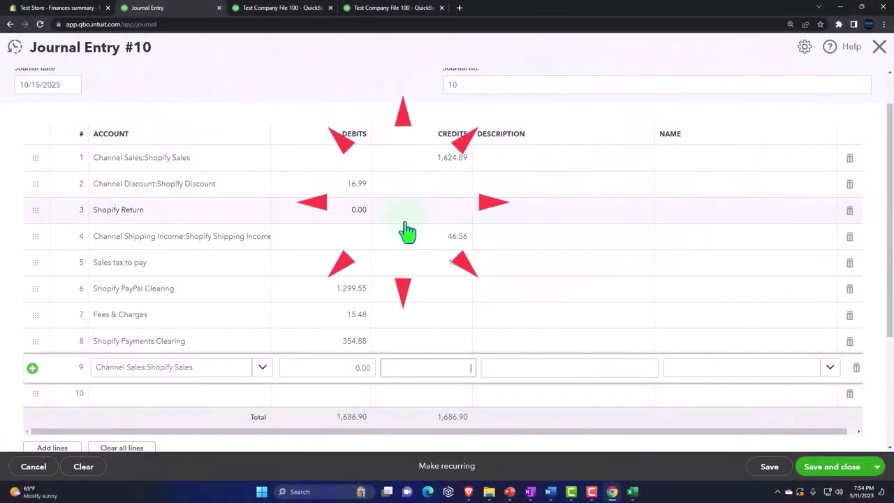
pyautogui.scroll(1, 407, 232)
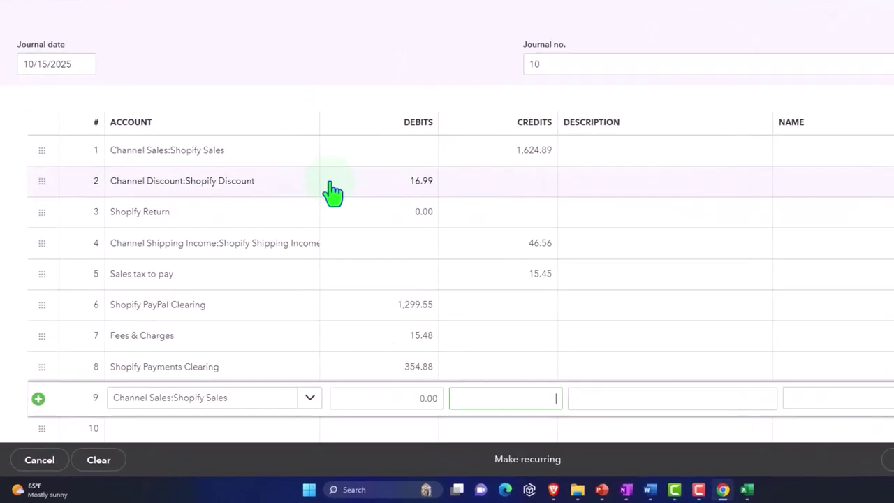
pyautogui.scroll(-1, 333, 193)
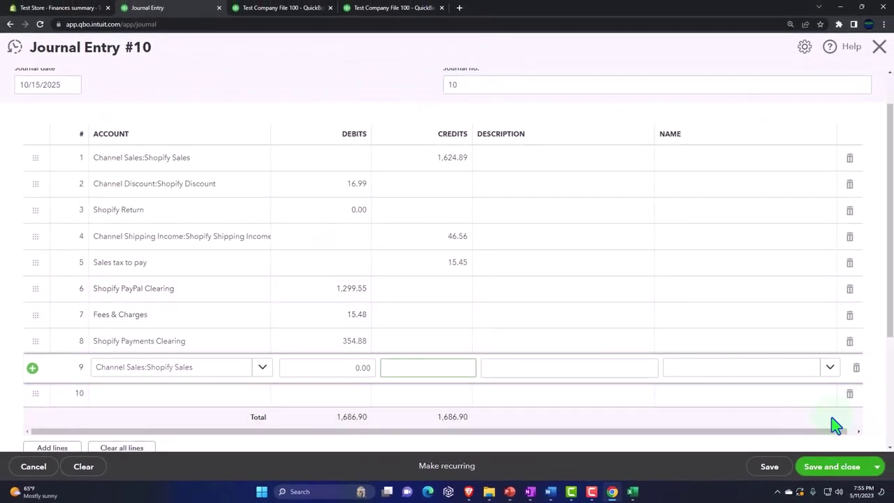
pyautogui.click(832, 467)
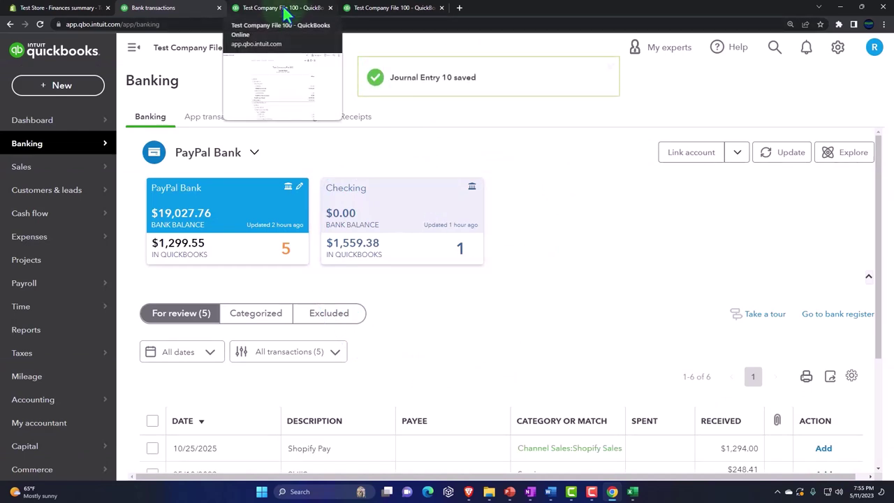
# Rerun the QuickBooks Balance Sheet report for 10/01/2025 to 10/30/2025 so it includes the saved journal entry
pyautogui.click(284, 10)
pyautogui.scroll(2, 635, 190)
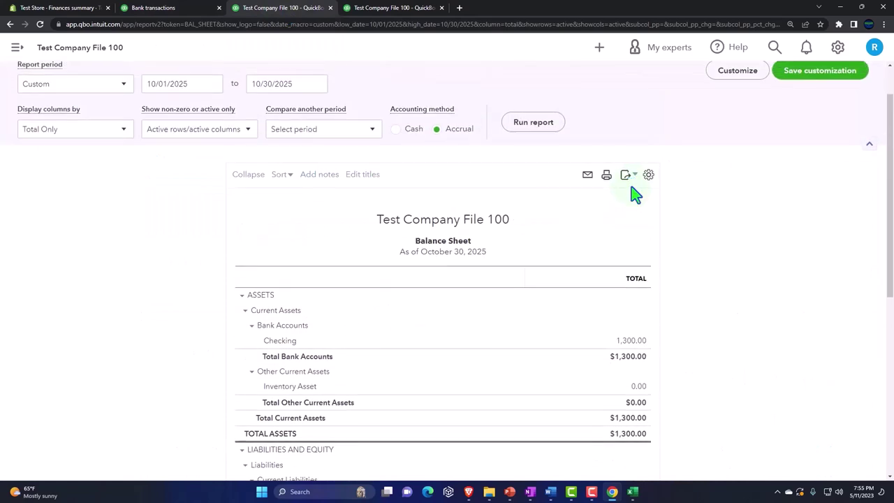
pyautogui.click(533, 123)
# Switch to the 2330 Student Excel Worksheet and clear the PayPal and Checking payout entry amounts in P12:P17 on Sheet1 (2)
pyautogui.click(632, 492)
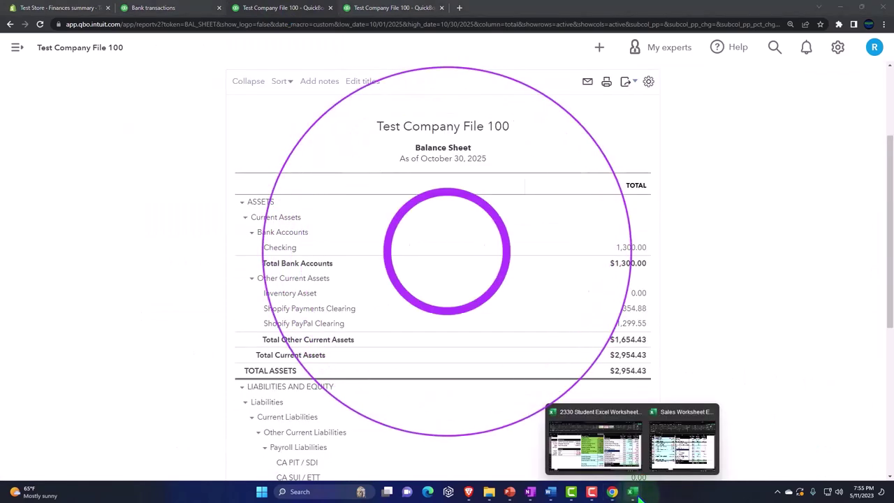
pyautogui.click(614, 451)
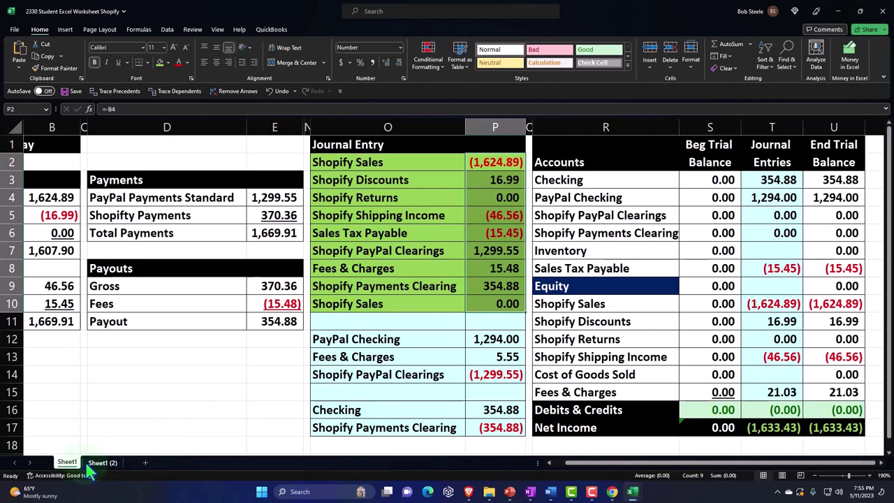
pyautogui.moveTo(87, 474); pyautogui.dragTo(87, 462)
pyautogui.moveTo(475, 345); pyautogui.dragTo(483, 419)
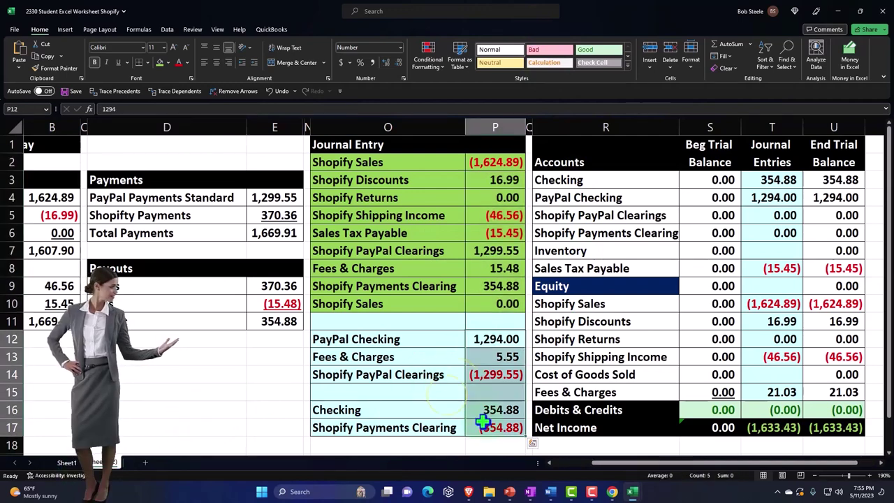
pyautogui.press('Delete')
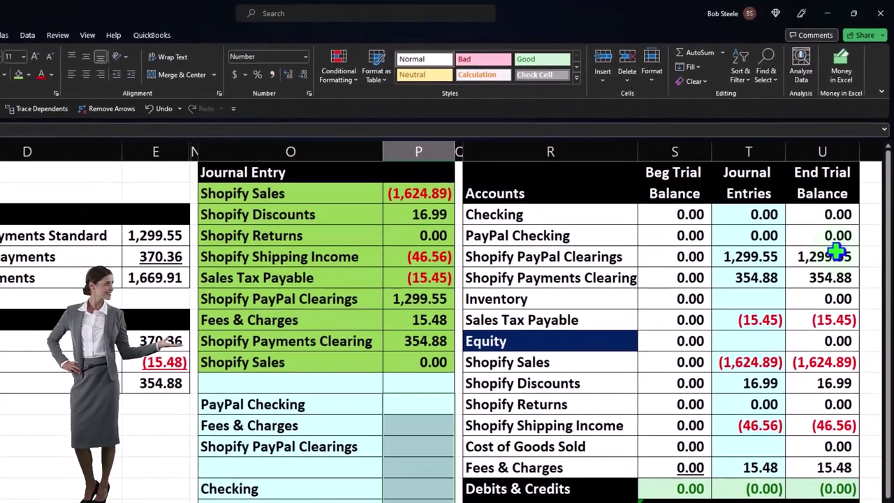
# Check the worksheet's ending trial balance, return to QuickBooks and compare its clearing accounts with the Balance Sheet's current assets
pyautogui.click(814, 216)
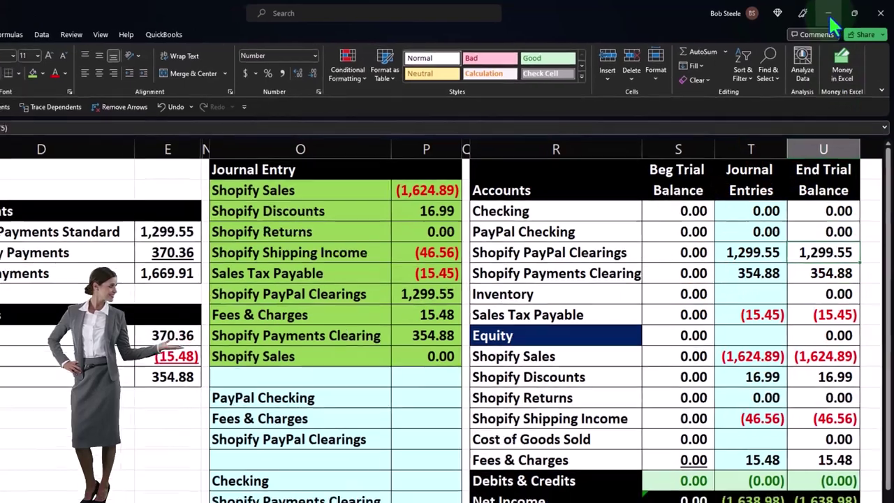
pyautogui.click(827, 14)
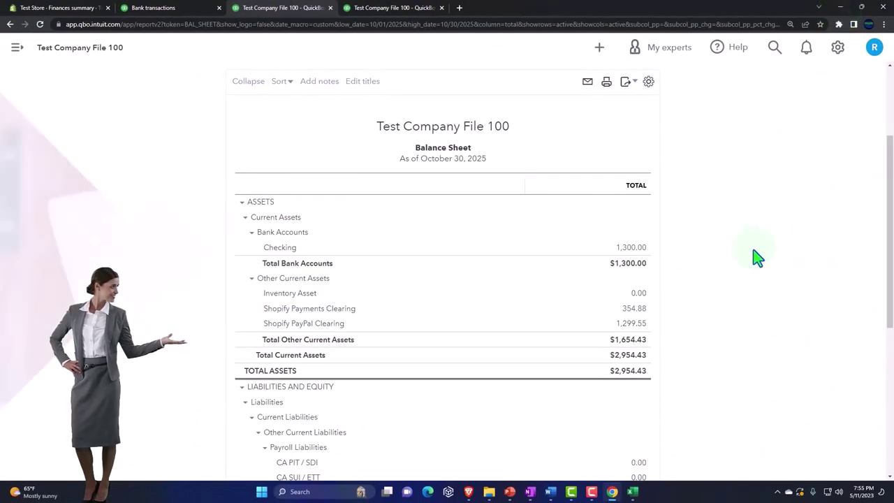
pyautogui.hotkey('ctrl', '+')
pyautogui.hotkey('ctrl', '+')
pyautogui.hotkey('ctrl', '+')
pyautogui.scroll(5, 342, 260)
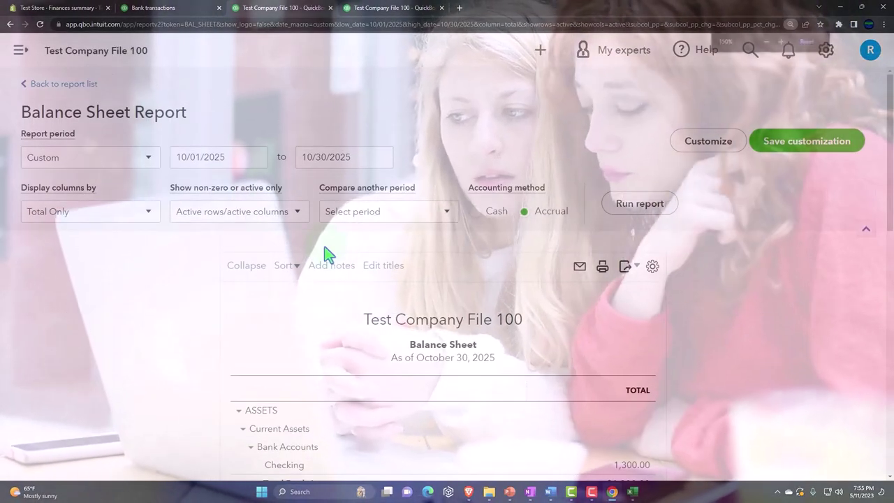
pyautogui.scroll(-3, 328, 253)
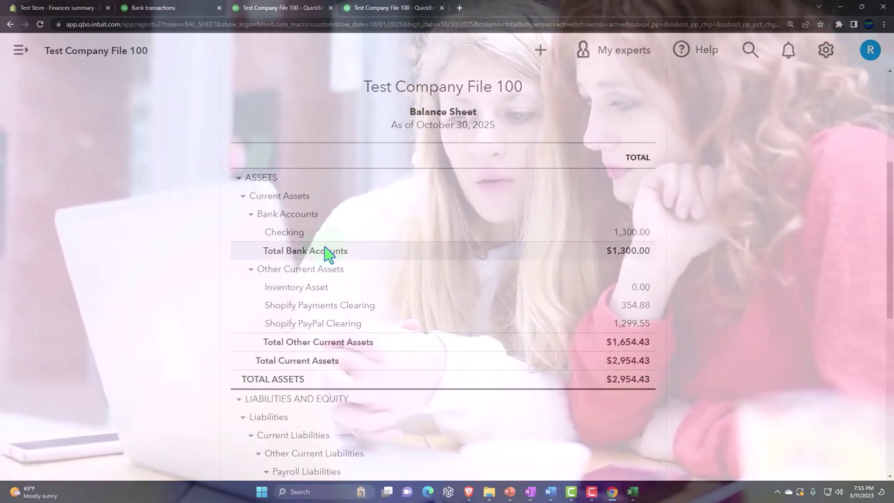
pyautogui.scroll(-1, 325, 252)
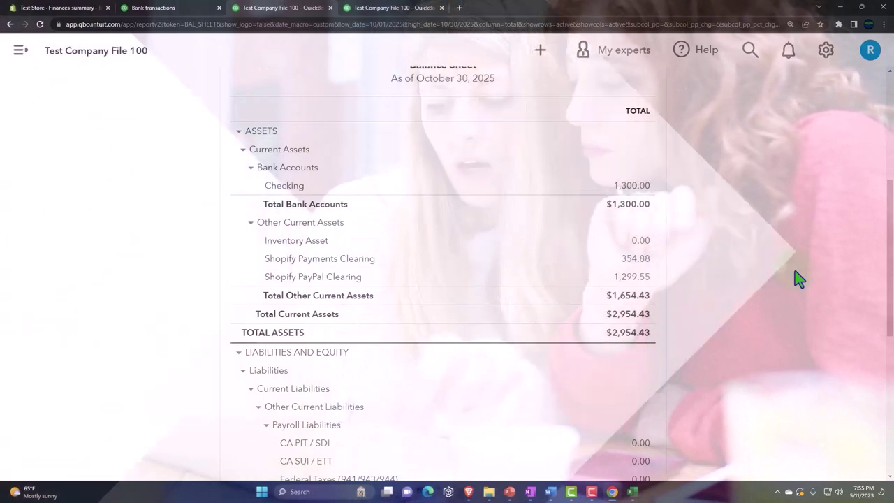
pyautogui.click(793, 277)
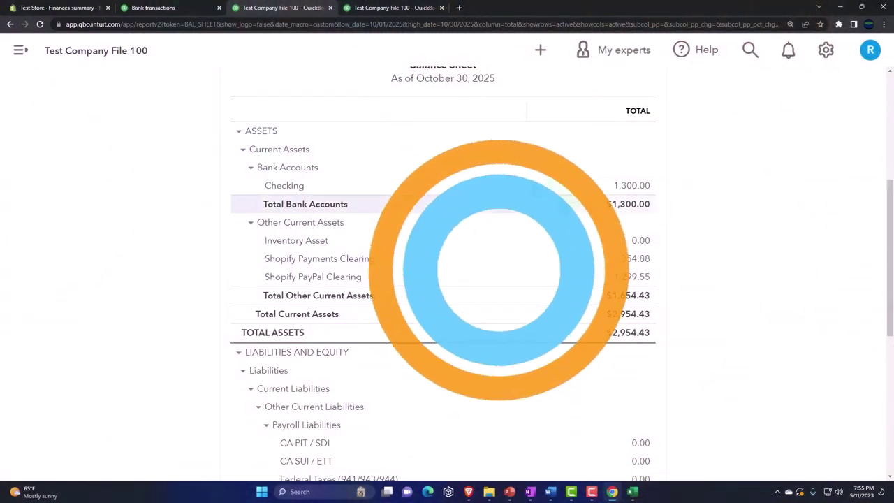
# Rerun the Profit and Loss report for 10/01/2025 to 10/30/2025 and bring its income and expense lines into view
pyautogui.click(385, 8)
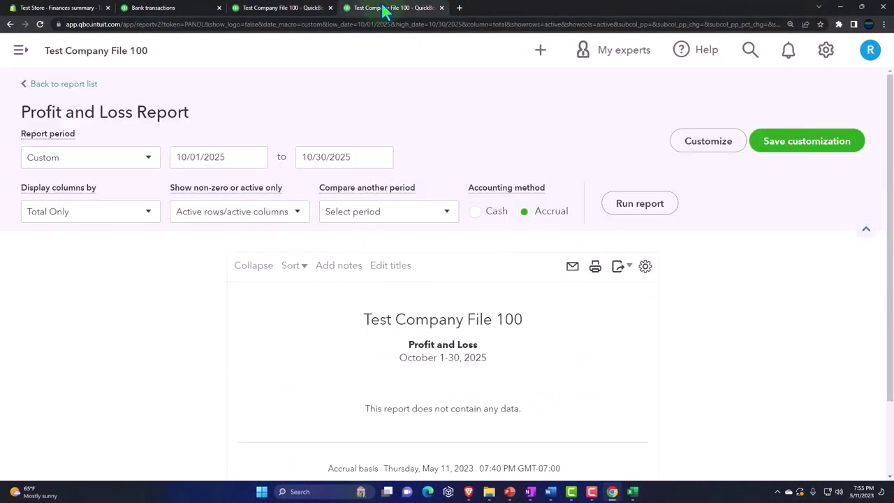
pyautogui.click(631, 213)
pyautogui.scroll(-3, 629, 259)
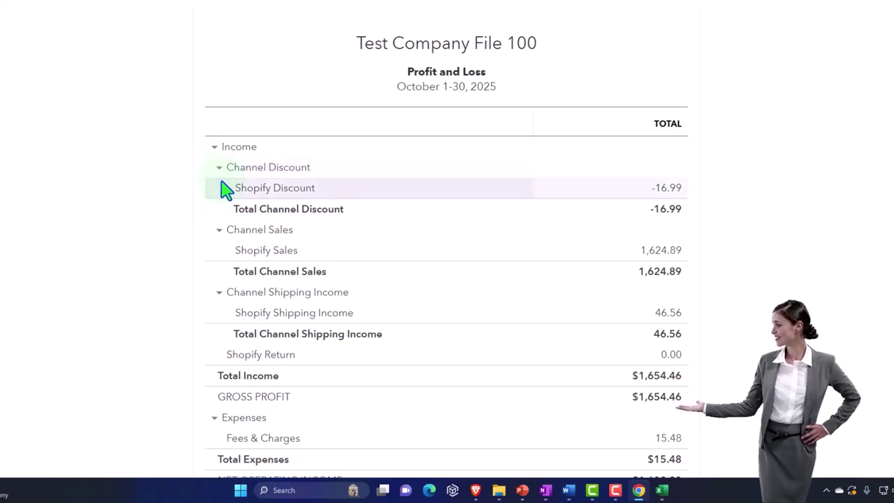
# Collapse and re-expand the Income and Channel Discount groups in the Profit and Loss report
pyautogui.click(215, 146)
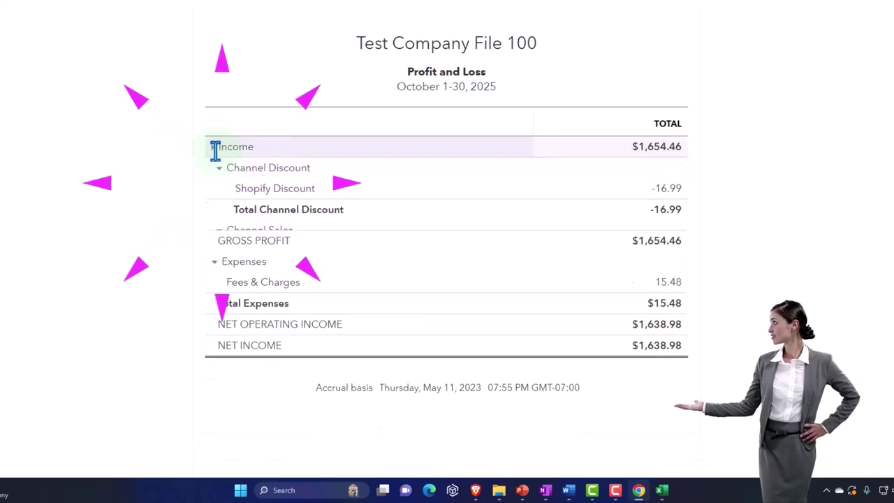
pyautogui.click(217, 195)
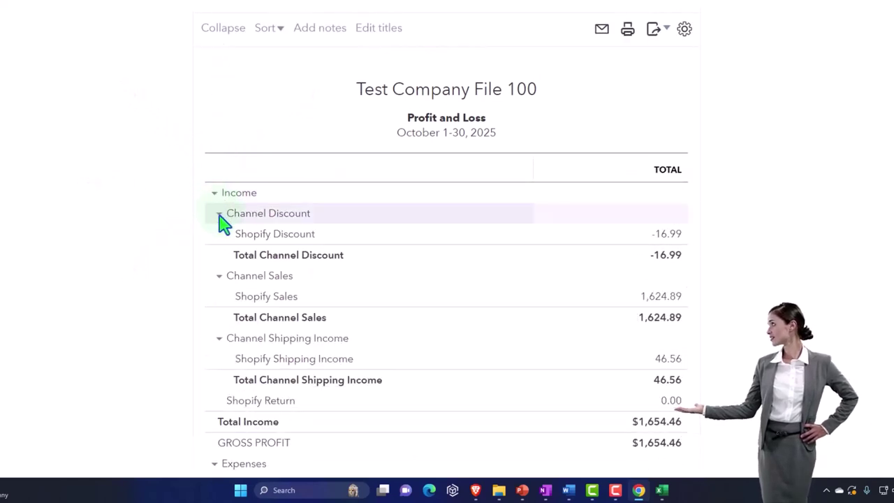
pyautogui.click(220, 214)
pyautogui.click(218, 215)
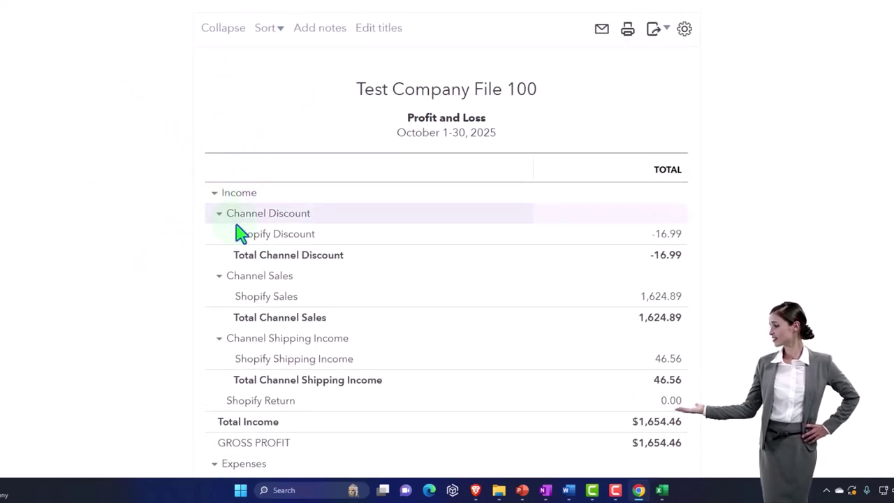
# Review the Shopify Discount, Shopify Sales and Shopify Shipping Income amounts in the Profit and Loss report
pyautogui.click(669, 241)
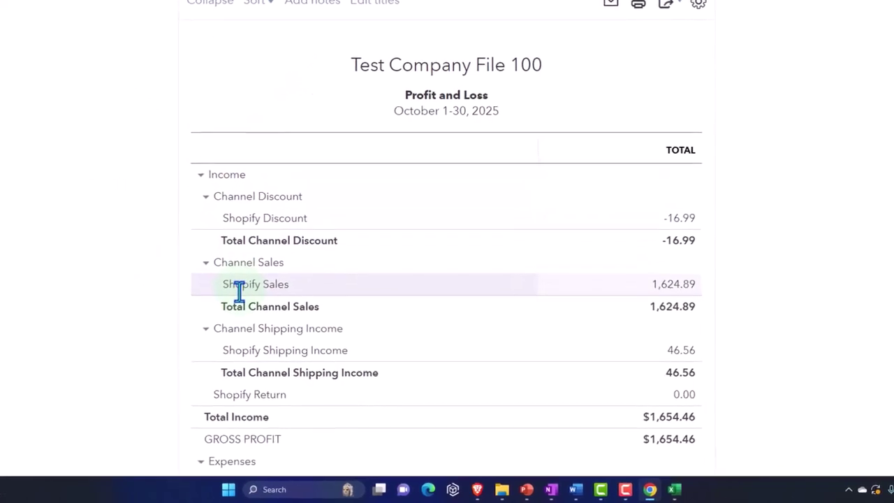
pyautogui.click(671, 296)
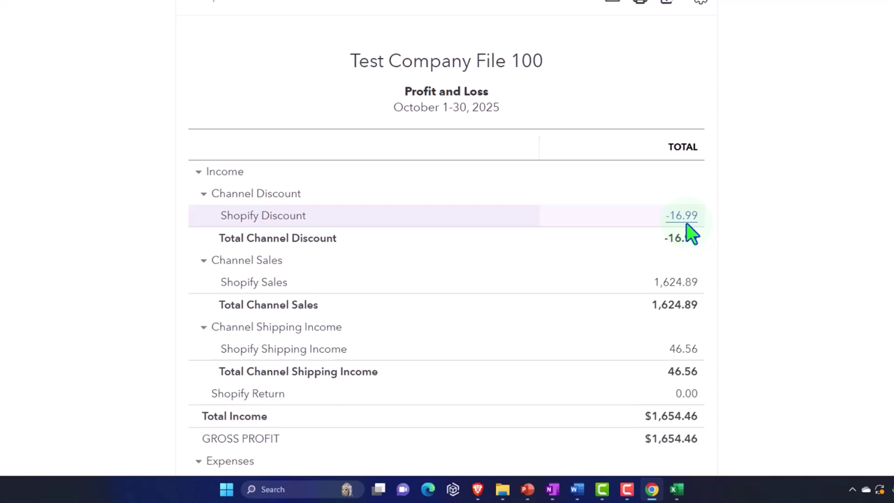
pyautogui.click(662, 213)
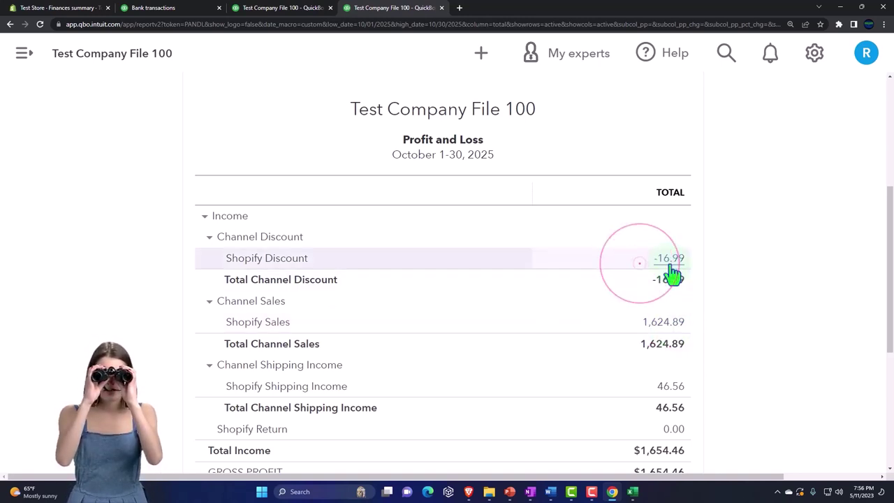
pyautogui.scroll(-1, 671, 275)
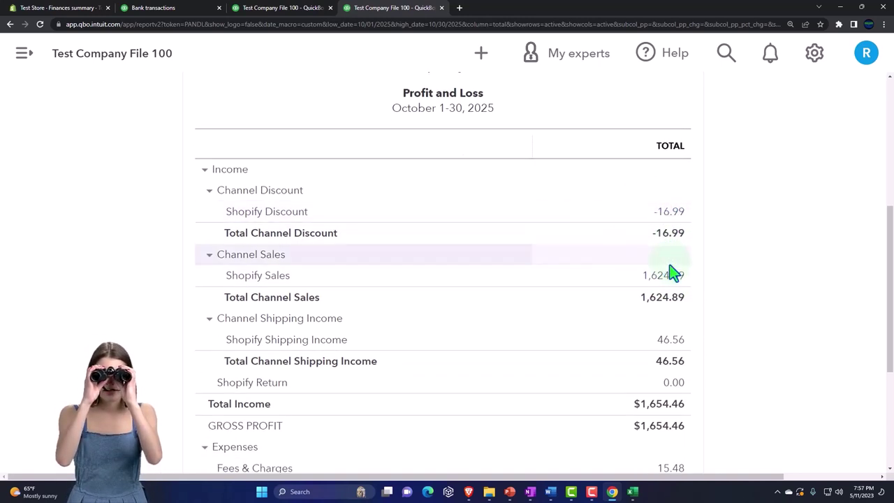
pyautogui.click(674, 349)
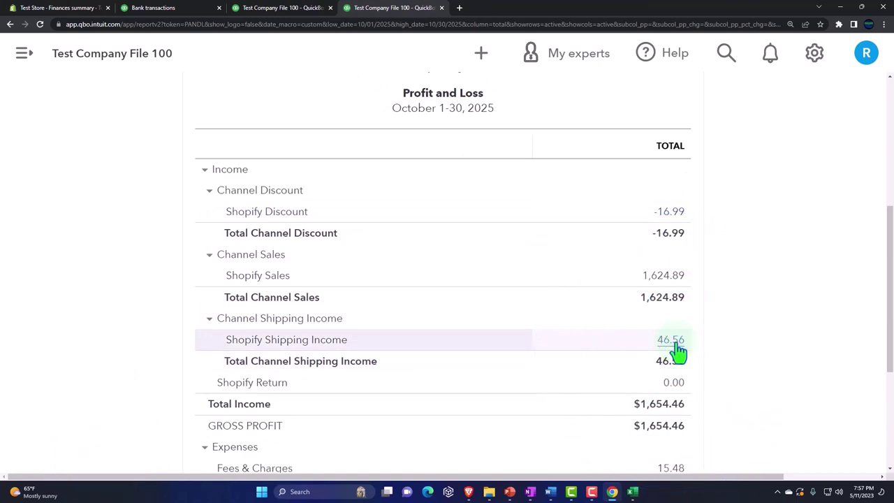
pyautogui.scroll(-1, 676, 349)
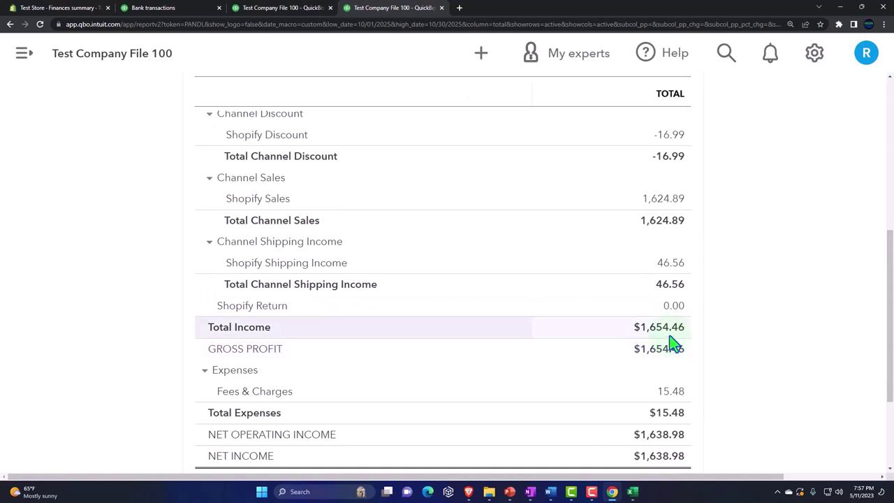
# Collapse the Income group in the Profit and Loss report and check its total against gross profit
pyautogui.scroll(1, 674, 342)
pyautogui.click(204, 170)
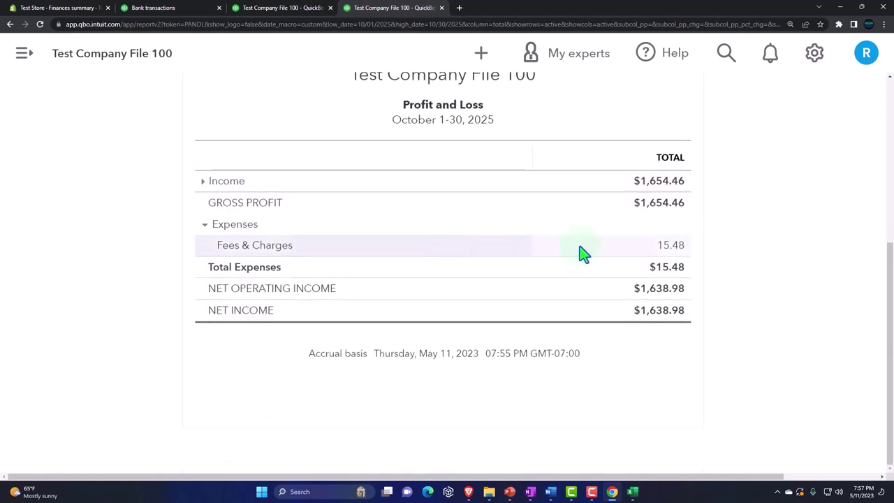
pyautogui.click(660, 201)
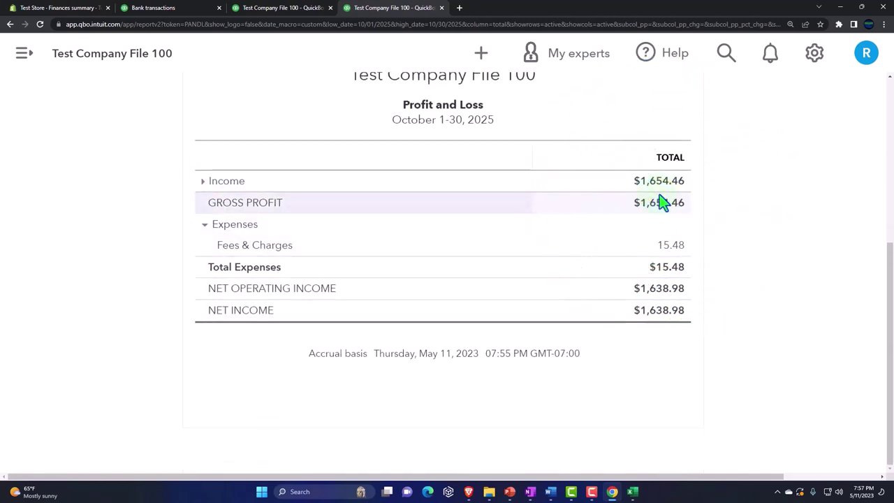
# Sum the worksheet's ending balances in U10:U13 by selection to check total income, and return to the QuickBooks Profit and Loss report
pyautogui.moveTo(632, 491)
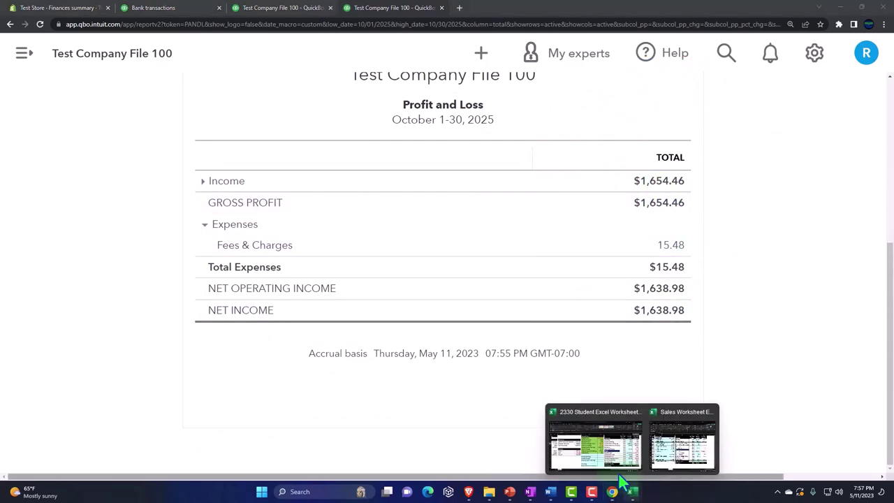
pyautogui.click(614, 461)
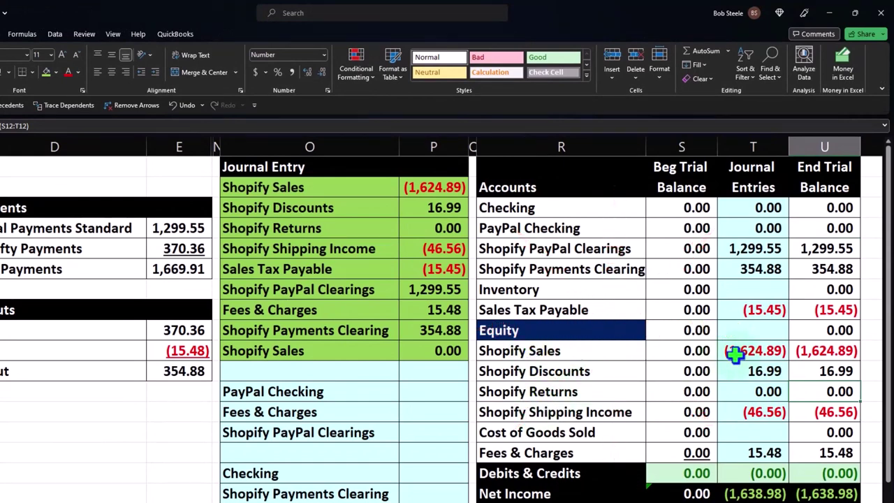
pyautogui.moveTo(819, 351); pyautogui.dragTo(816, 417)
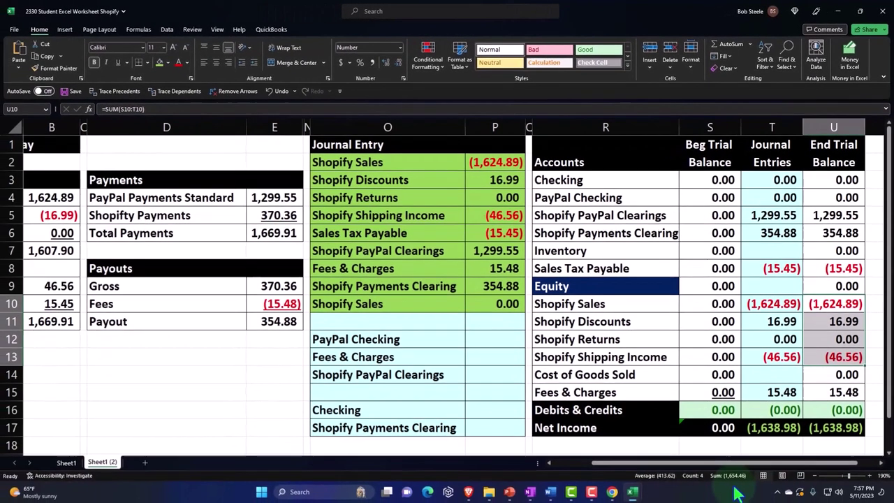
pyautogui.click(612, 492)
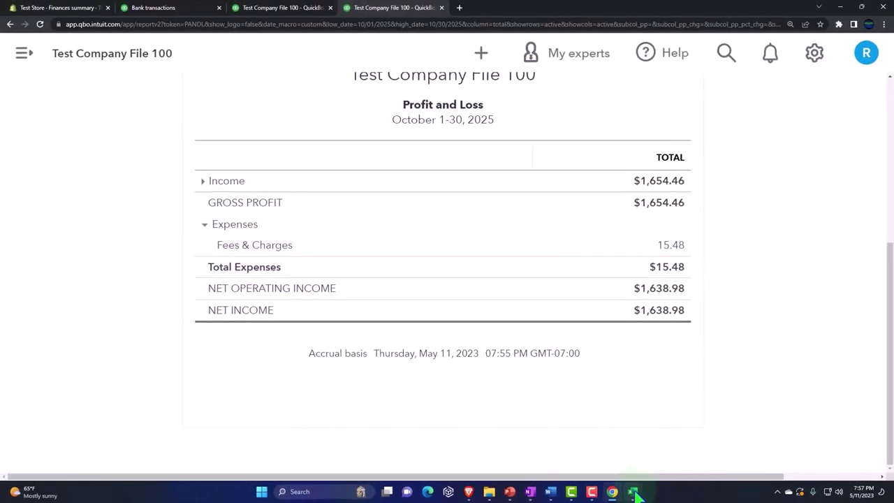
# Inspect the net income formula in the Excel worksheet's End Trial Balance column and compare it with net income in QuickBooks
pyautogui.moveTo(634, 494)
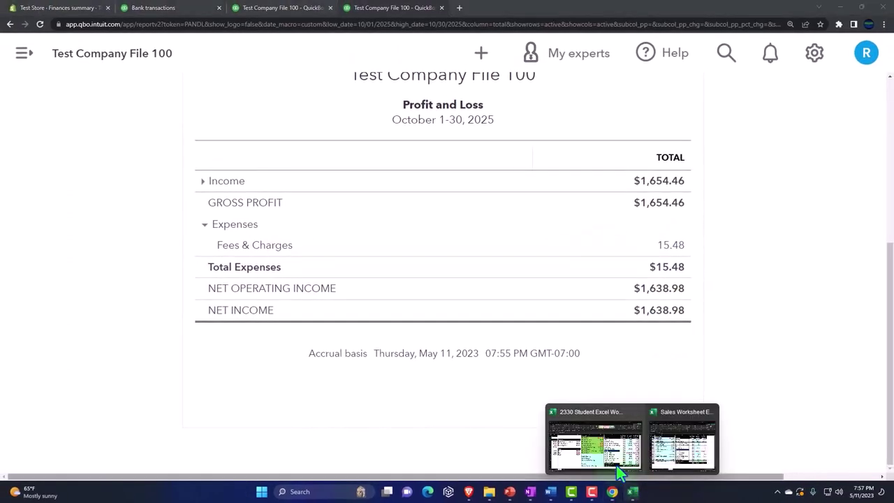
pyautogui.click(608, 454)
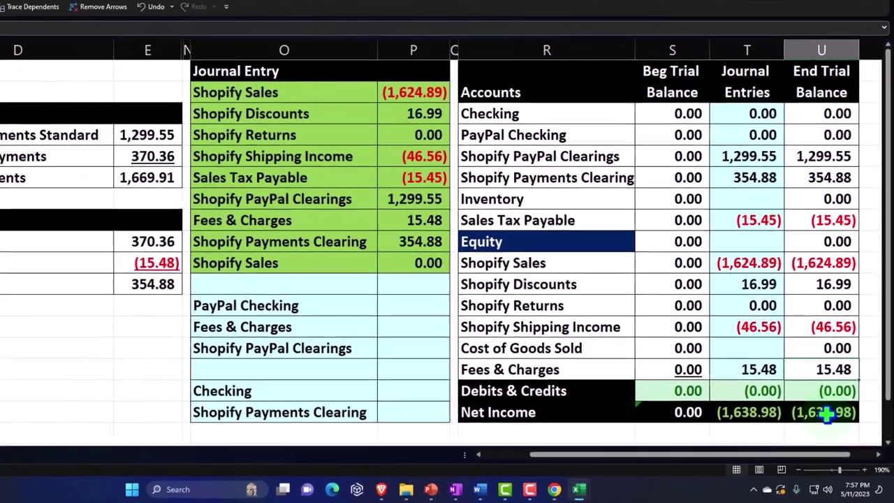
pyautogui.doubleClick(838, 430)
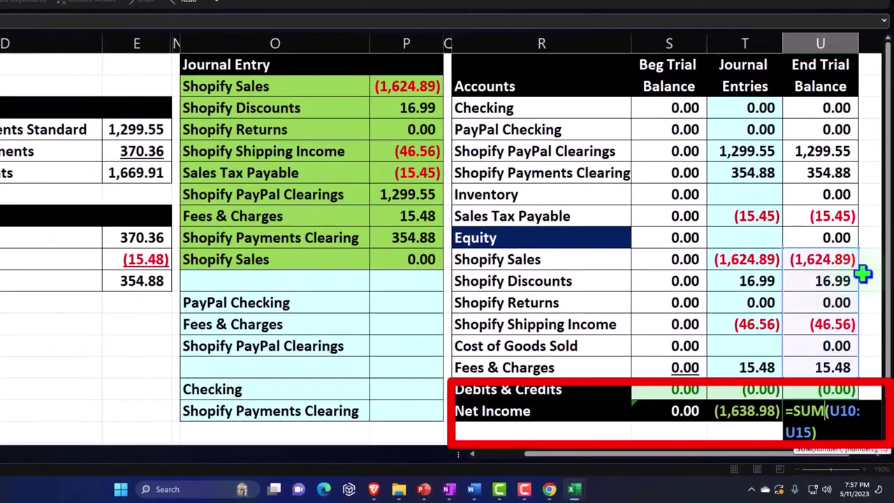
pyautogui.press('Return')
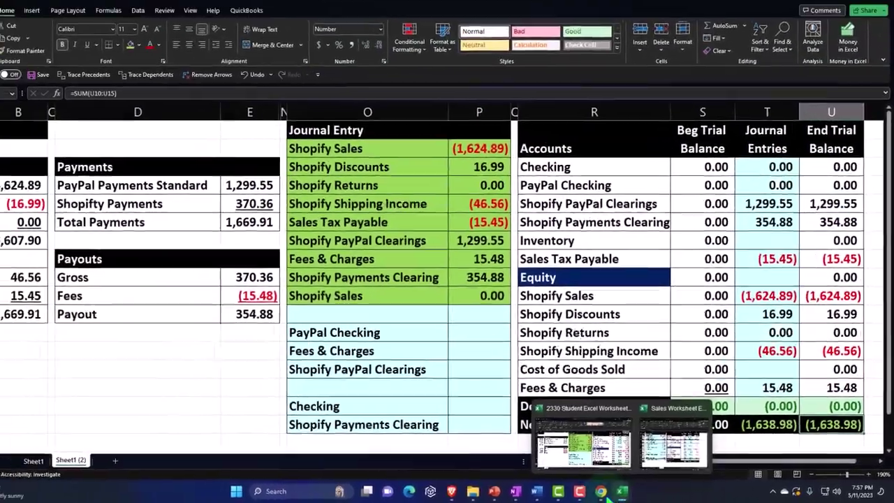
pyautogui.click(549, 489)
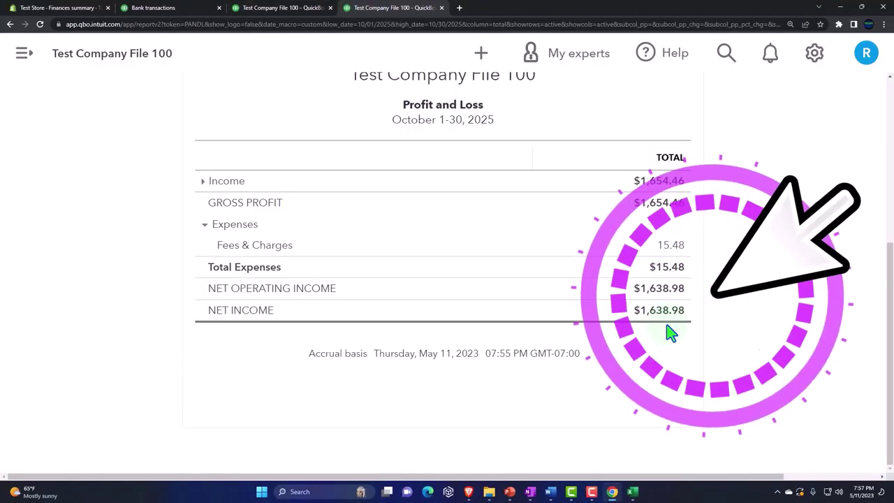
# Go back to the Balance Sheet report and examine the Checking balance and other current assets
pyautogui.click(300, 16)
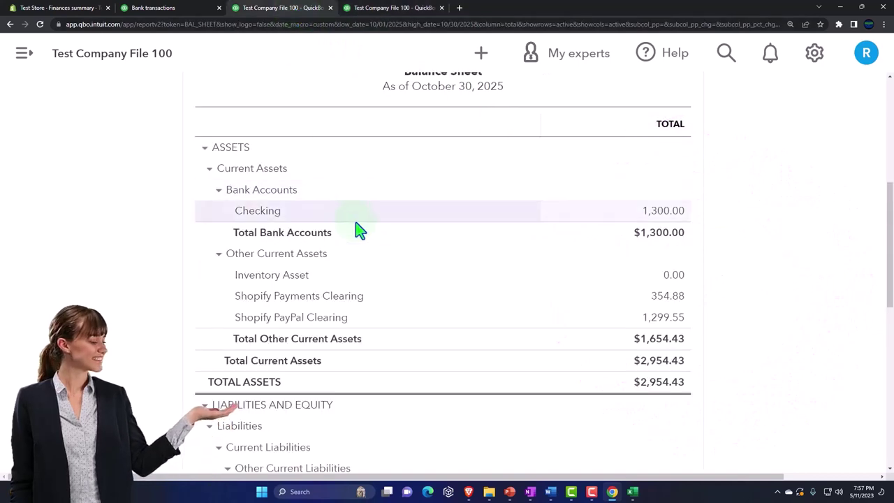
pyautogui.click(669, 210)
pyautogui.scroll(1, 693, 183)
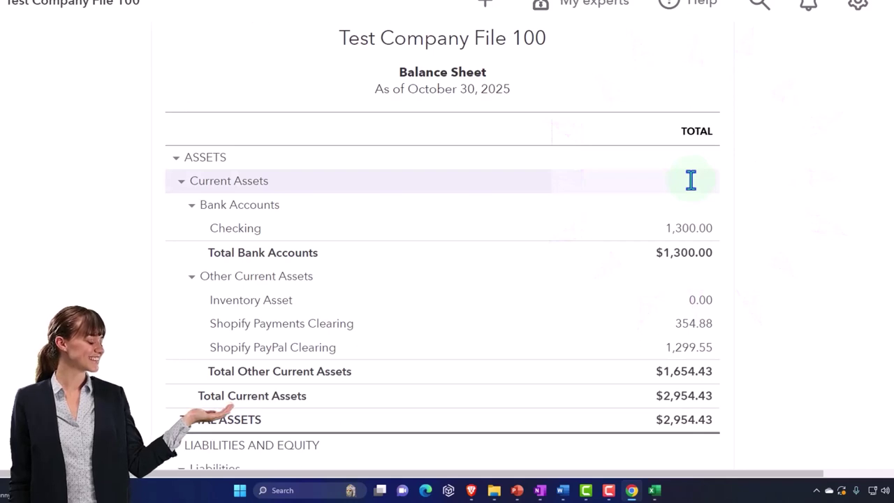
# Sum the Excel worksheet's ending clearing balances in U5:U6 and checking balances in U3:U4 by selection, and return to the QuickBooks Balance Sheet
pyautogui.scroll(-1, 694, 187)
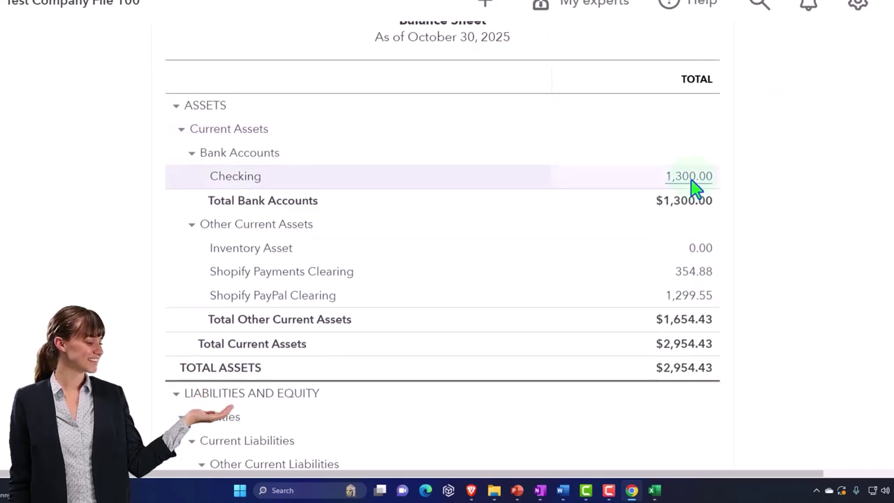
pyautogui.scroll(-2, 693, 189)
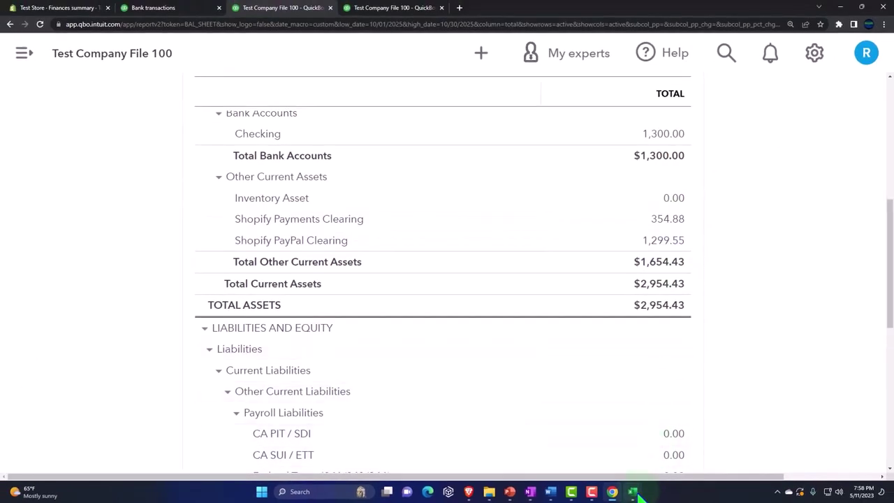
pyautogui.moveTo(656, 481)
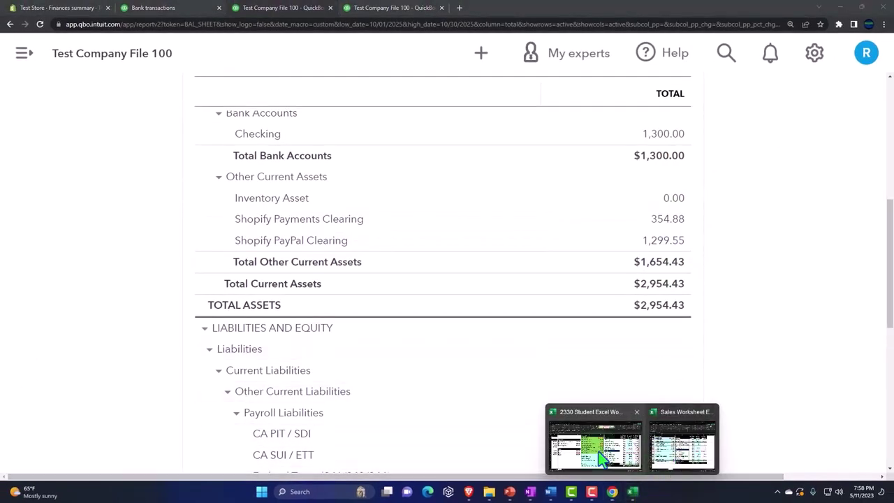
pyautogui.click(656, 454)
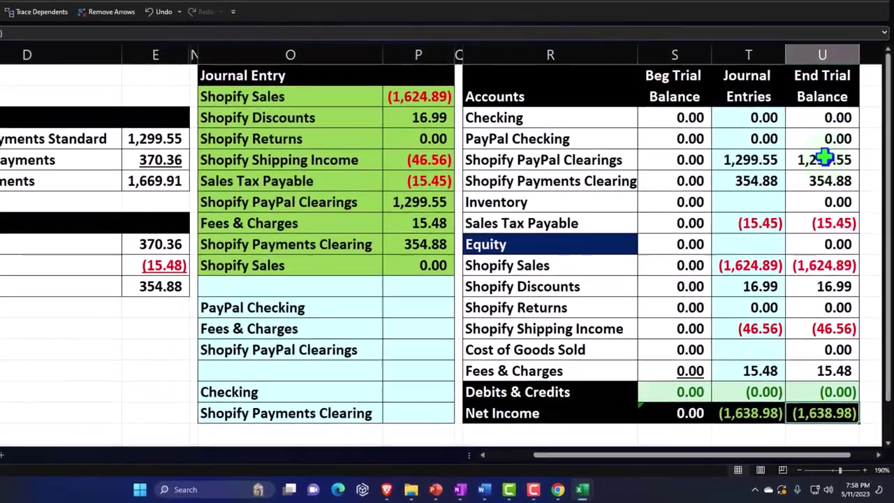
pyautogui.moveTo(824, 160); pyautogui.dragTo(824, 181)
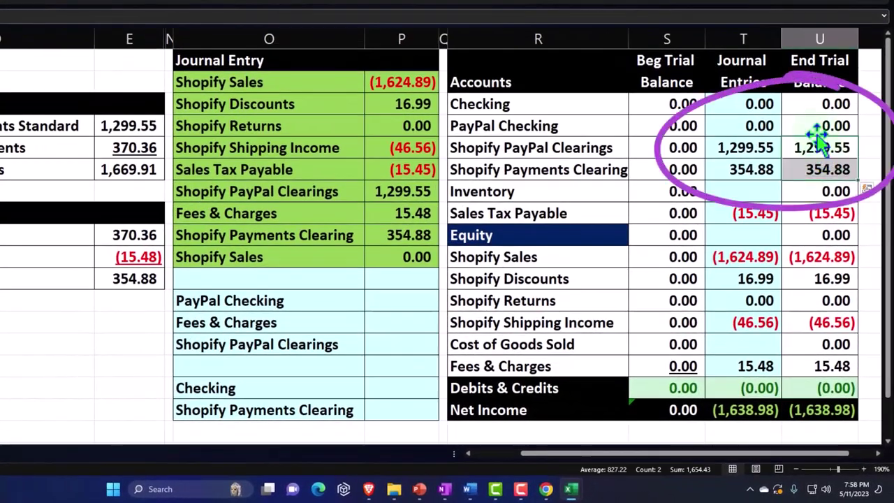
pyautogui.moveTo(817, 105); pyautogui.dragTo(817, 123)
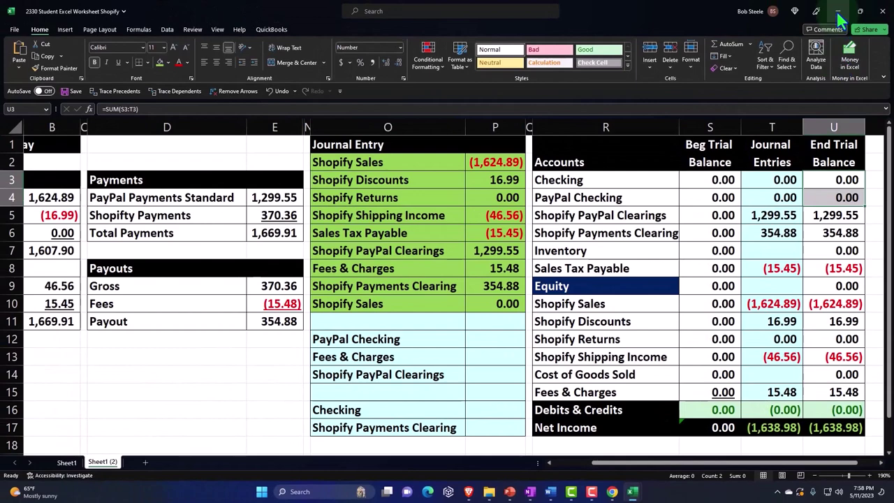
pyautogui.click(839, 14)
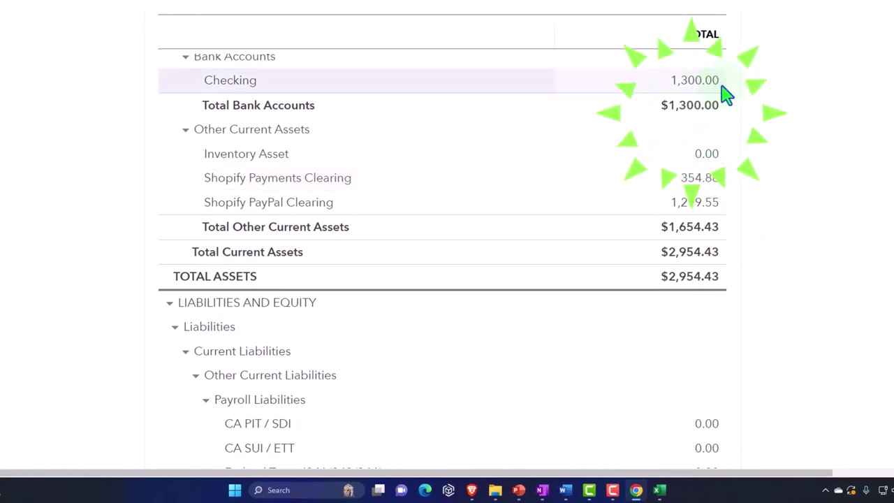
# Examine the Balance Sheet's sales tax liability and equity section, and go back to the Checking and Shopify clearing balances under current assets
pyautogui.scroll(-2, 727, 94)
pyautogui.scroll(-2, 726, 94)
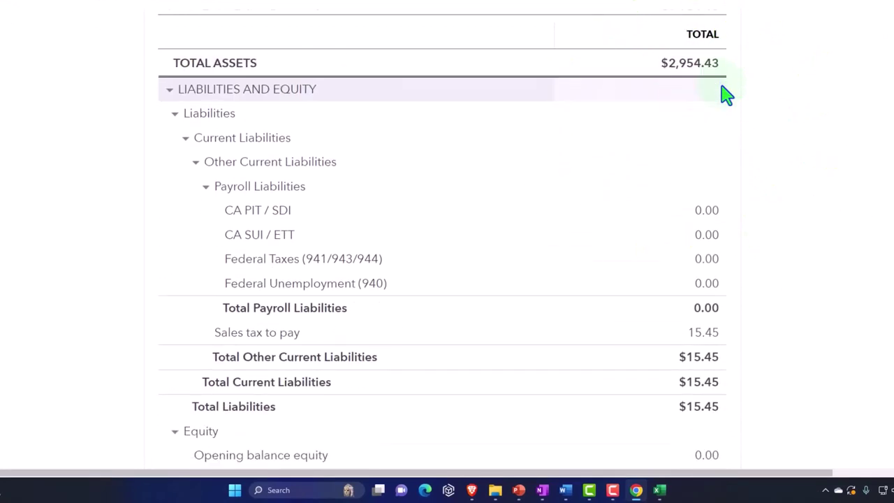
pyautogui.scroll(-1, 726, 94)
pyautogui.scroll(-1, 810, 224)
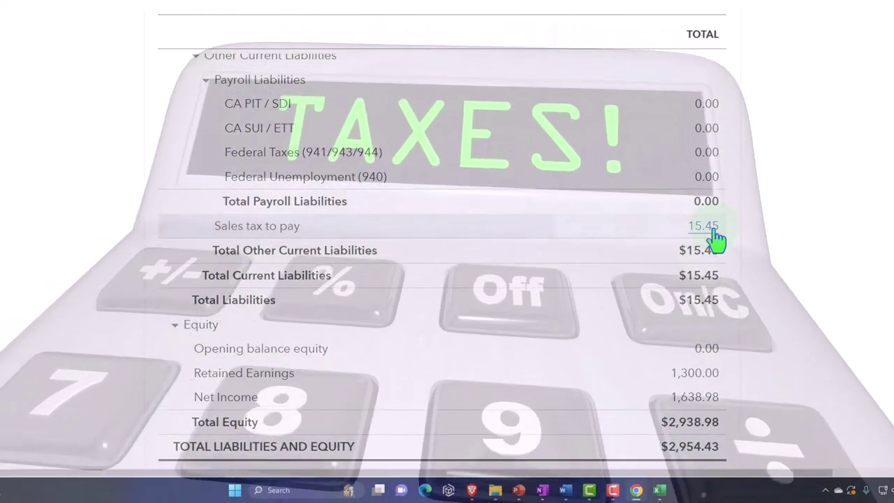
pyautogui.click(714, 232)
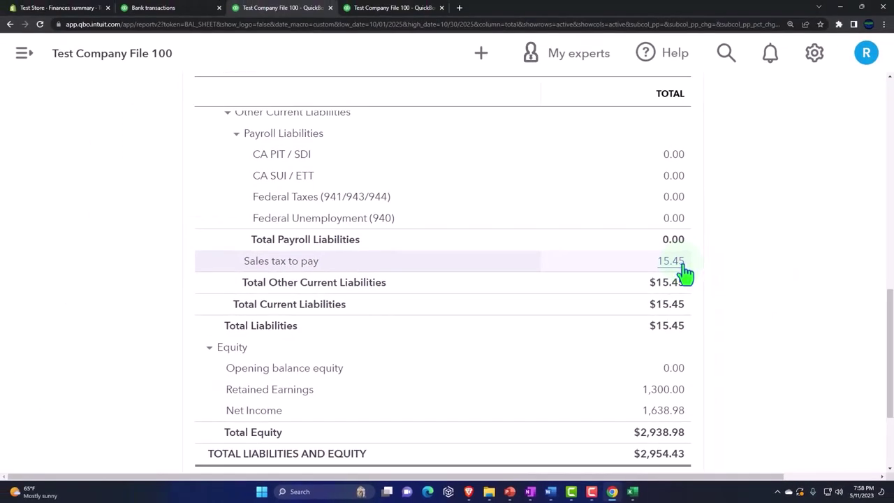
pyautogui.scroll(5, 685, 273)
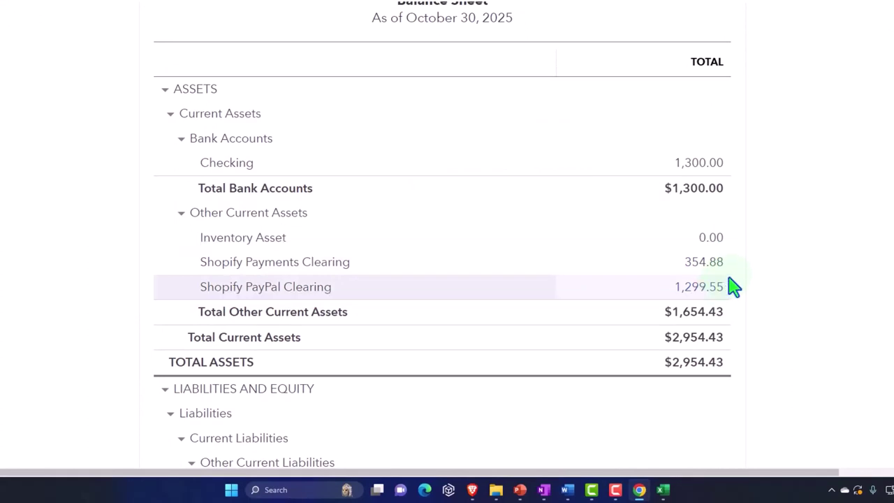
pyautogui.click(695, 299)
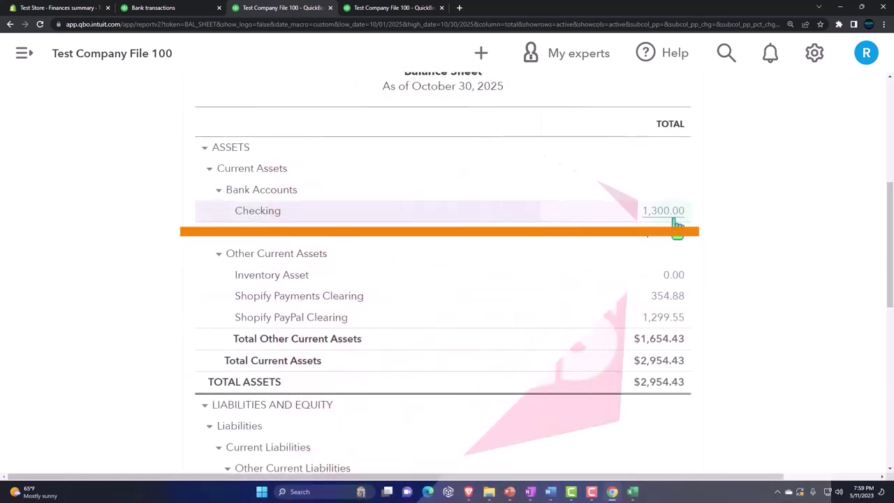
# Switch to the QuickBooks Bank transactions page and collapse the navigation sidebar
pyautogui.click(177, 10)
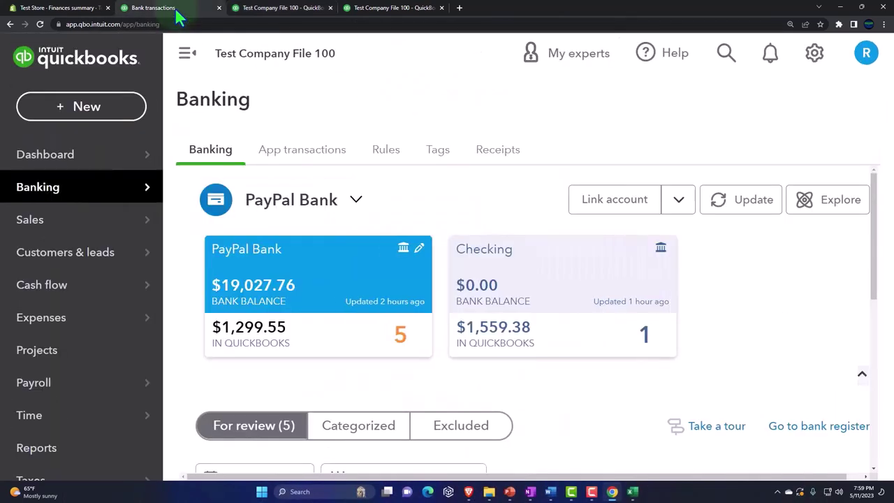
pyautogui.click(186, 54)
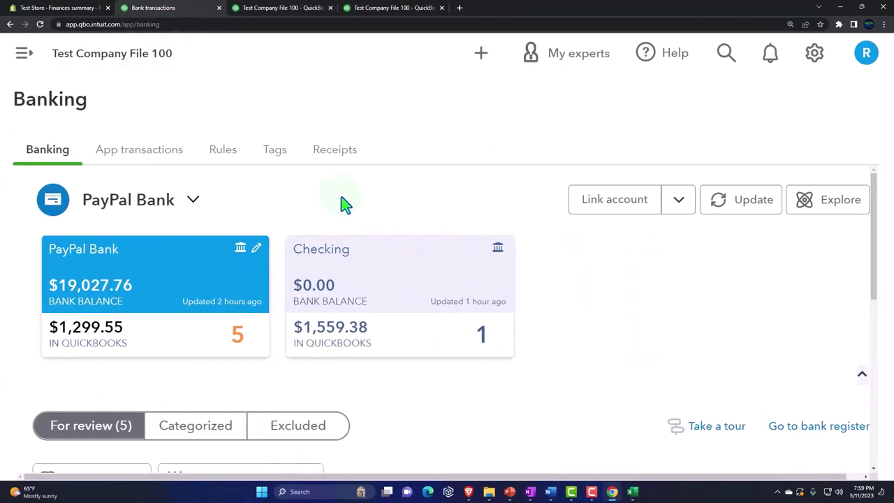